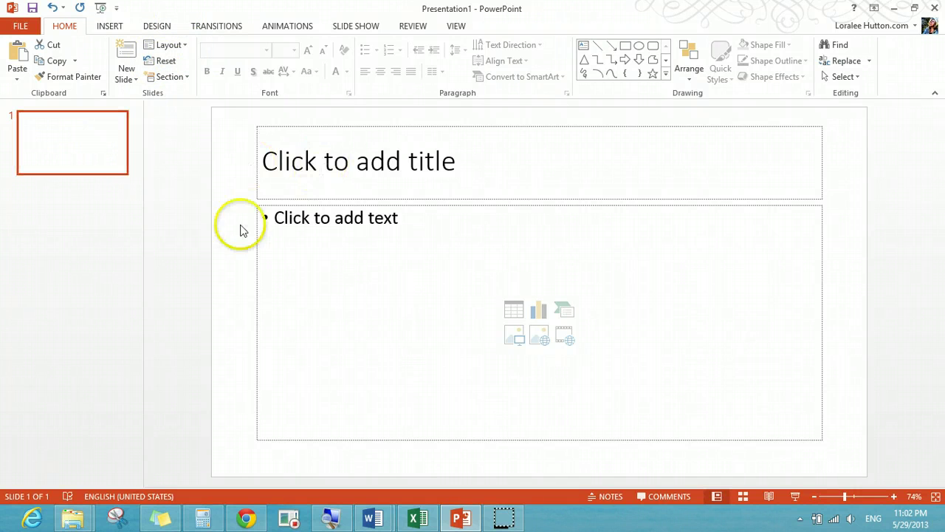
Preview the Design themes and variants, then keep the presentation on the Office theme
{"action": "left_click", "coordinate": [165, 29]}
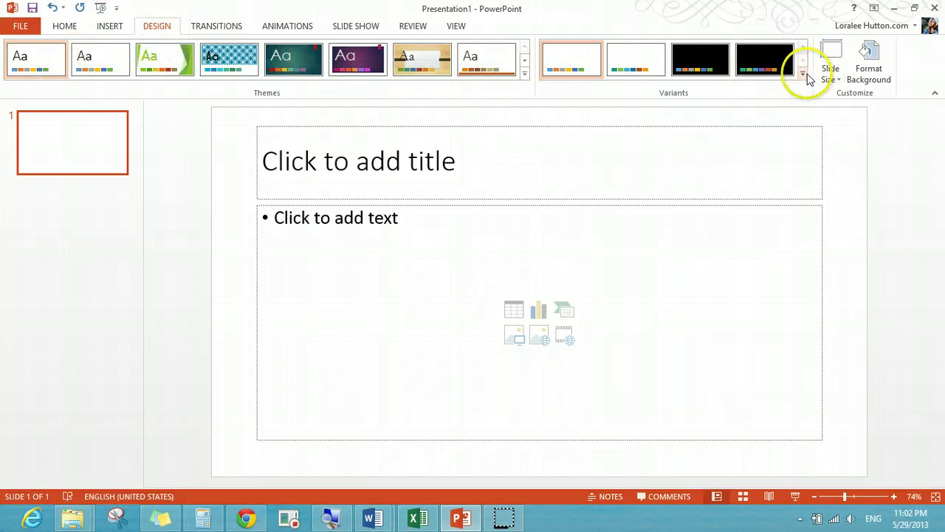
{"action": "left_click", "coordinate": [805, 73]}
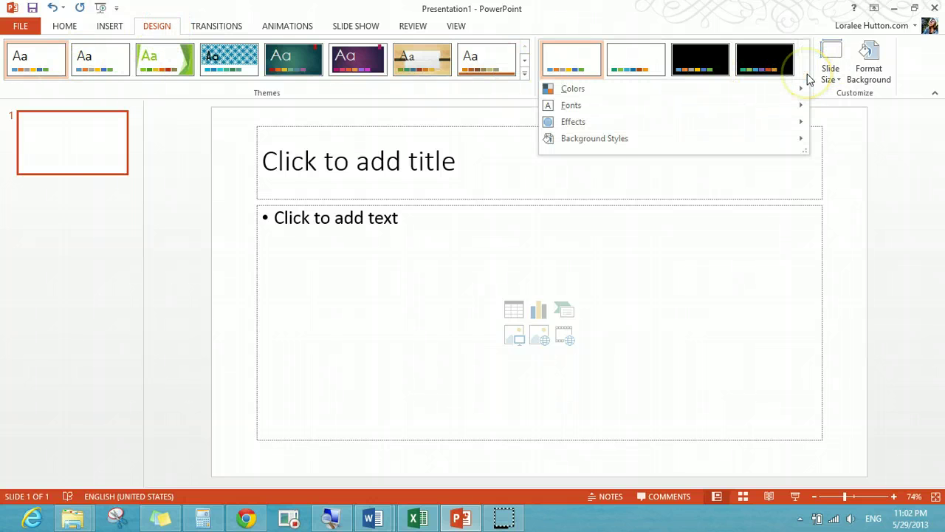
{"action": "left_click", "coordinate": [525, 74]}
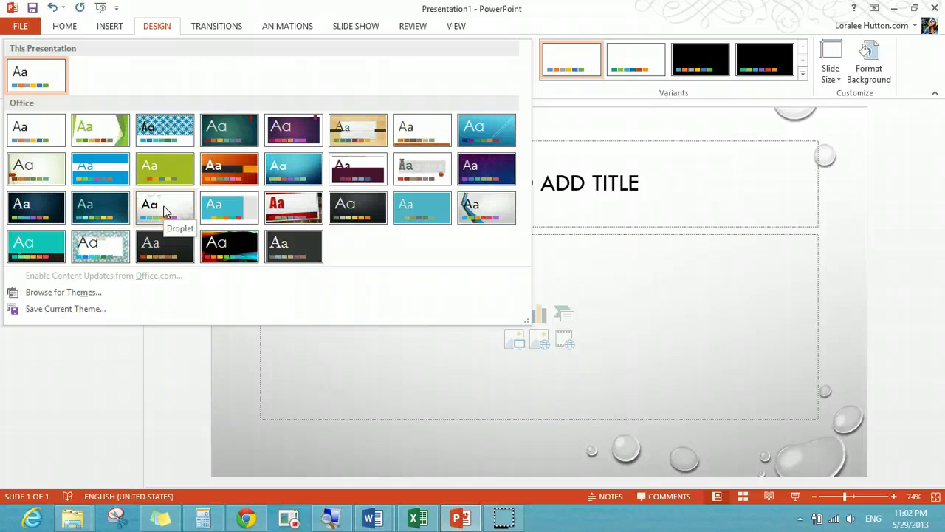
{"action": "left_click", "coordinate": [37, 77]}
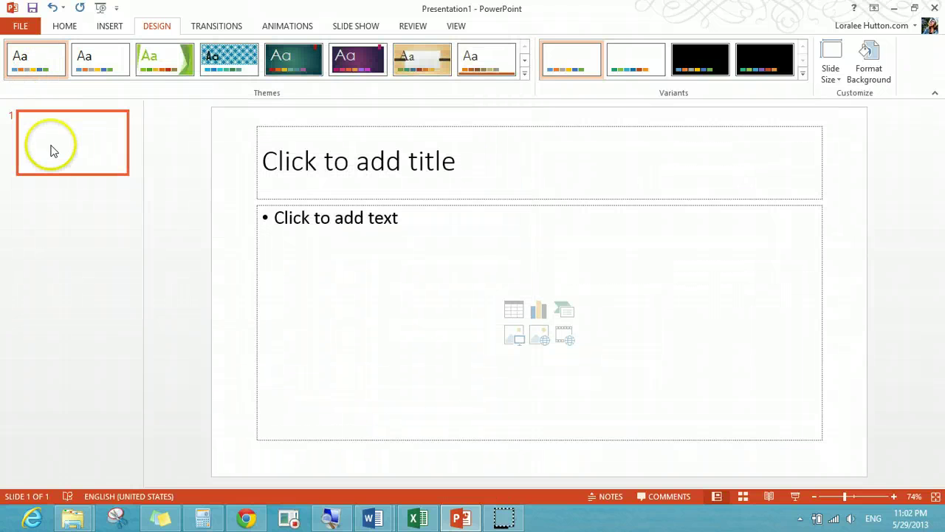
Delete the title and content placeholders from slide 1
{"action": "left_click", "coordinate": [260, 136]}
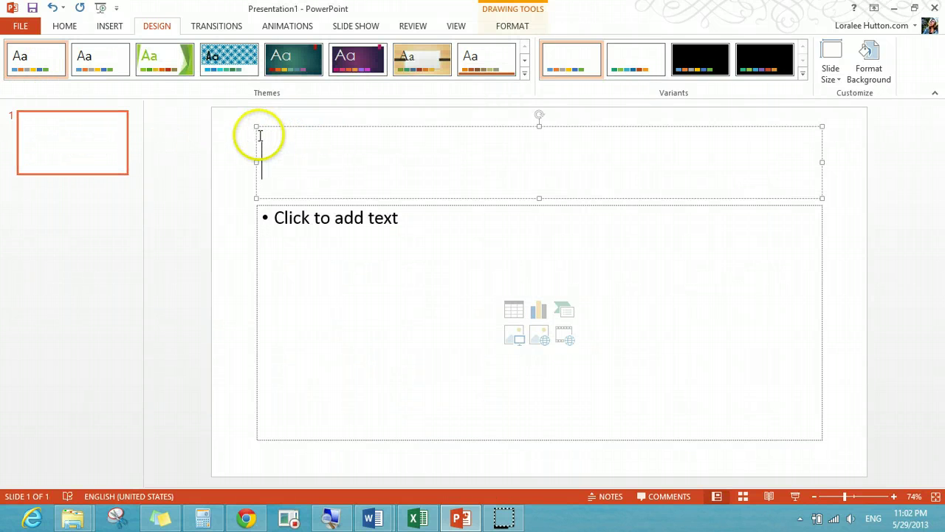
{"action": "left_click", "coordinate": [256, 132]}
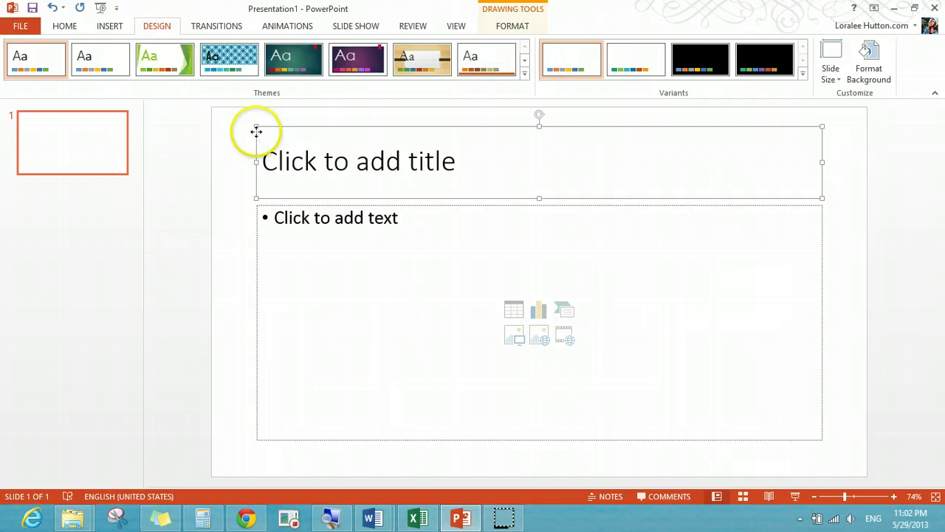
{"action": "key", "text": "Delete"}
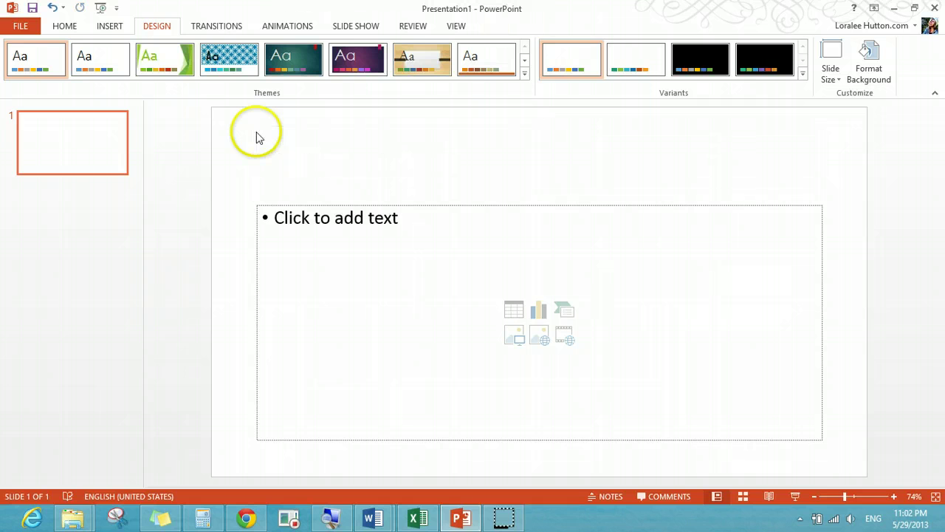
{"action": "left_click", "coordinate": [255, 212]}
{"action": "key", "text": "Delete"}
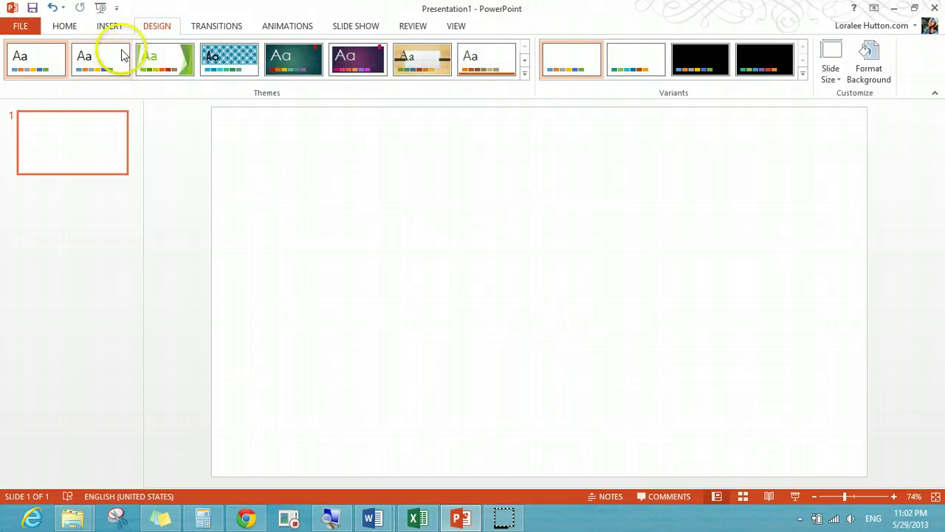
{"action": "left_click", "coordinate": [109, 25]}
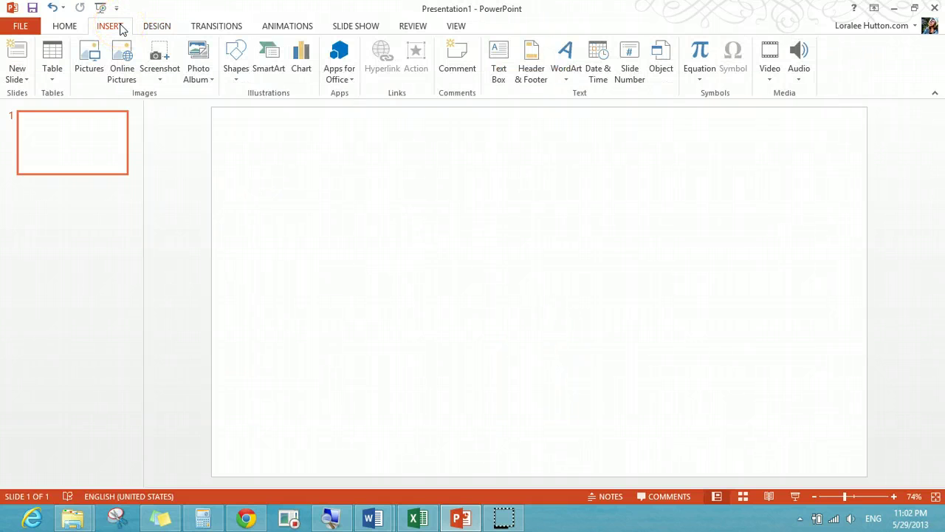
Draw a rectangle on the upper left and give it the blue Colored Outline style
{"action": "left_click", "coordinate": [243, 68]}
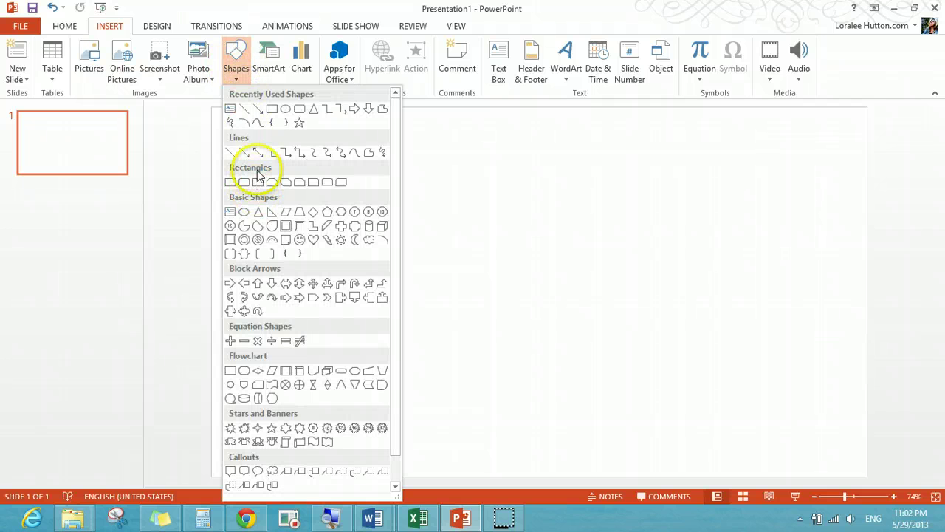
{"action": "left_click", "coordinate": [272, 108]}
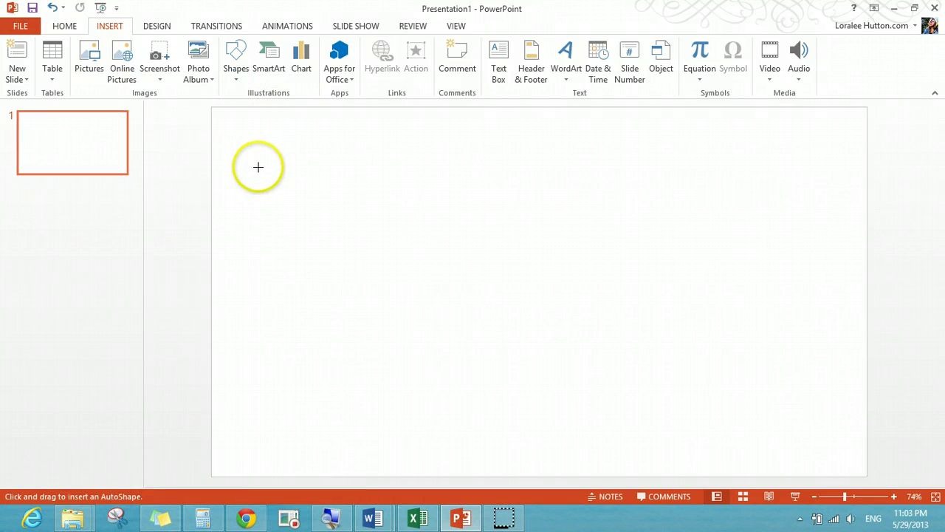
{"action": "mouse_move", "coordinate": [258, 167]}
{"action": "left_mouse_down"}
{"action": "mouse_move", "coordinate": [441, 213]}
{"action": "mouse_move", "coordinate": [475, 285]}
{"action": "mouse_move", "coordinate": [471, 295]}
{"action": "left_mouse_up"}
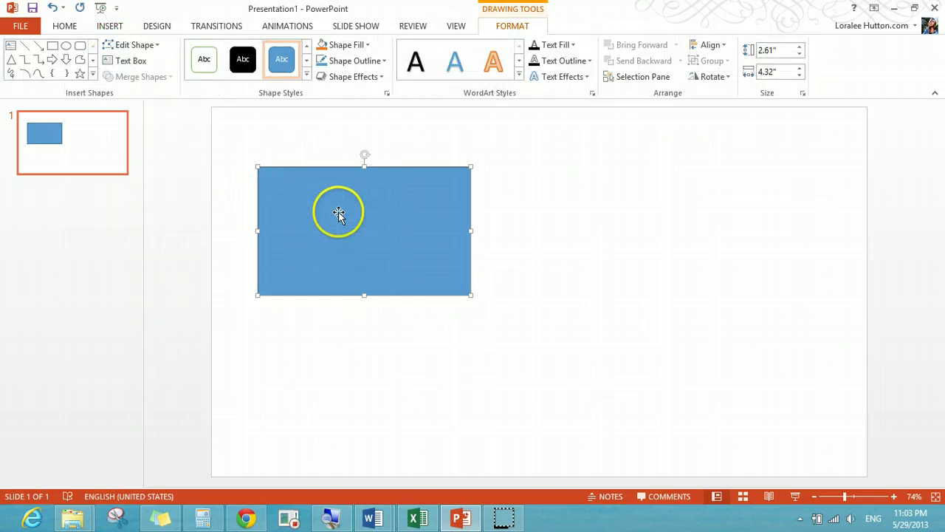
{"action": "left_click", "coordinate": [306, 76]}
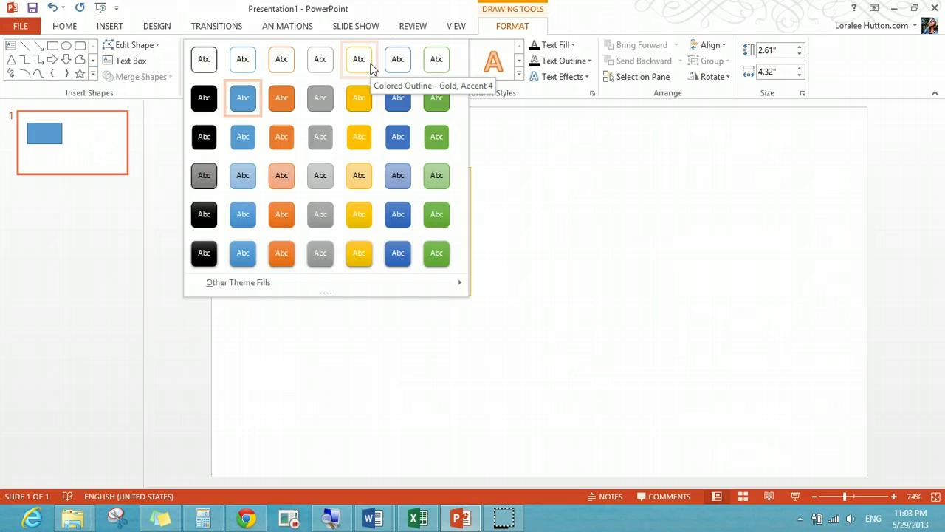
{"action": "left_click", "coordinate": [244, 61]}
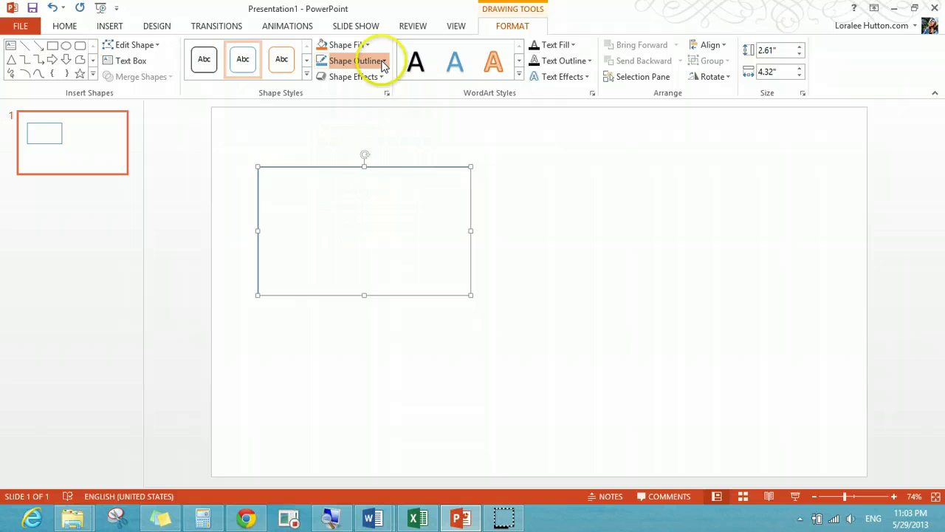
Set the blue rectangle's outline weight to 6 pt
{"action": "left_click", "coordinate": [383, 65]}
{"action": "mouse_move", "coordinate": [383, 238]}
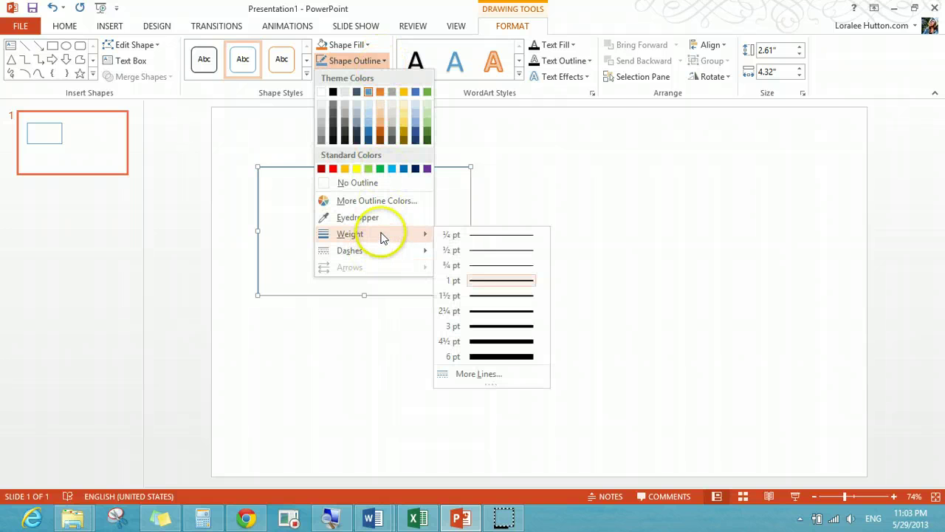
{"action": "mouse_move", "coordinate": [383, 255]}
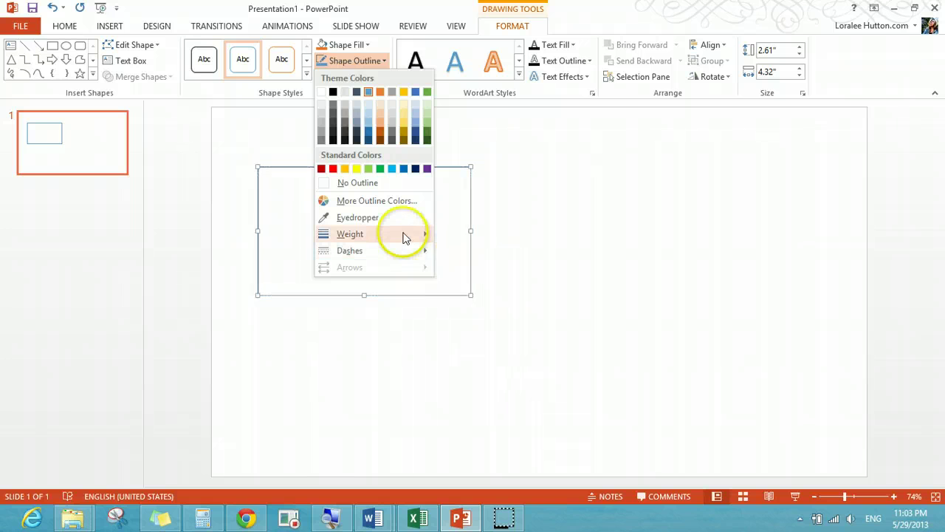
{"action": "mouse_move", "coordinate": [425, 234]}
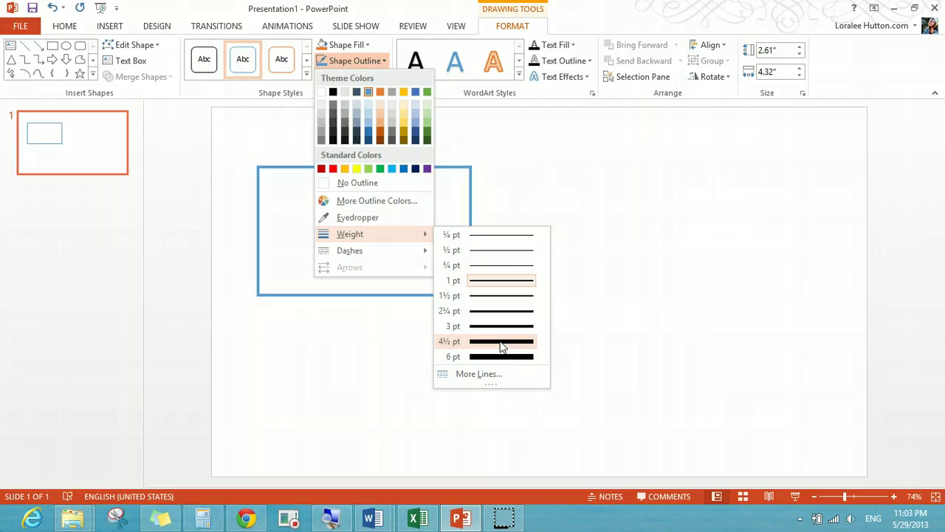
{"action": "left_click", "coordinate": [498, 357]}
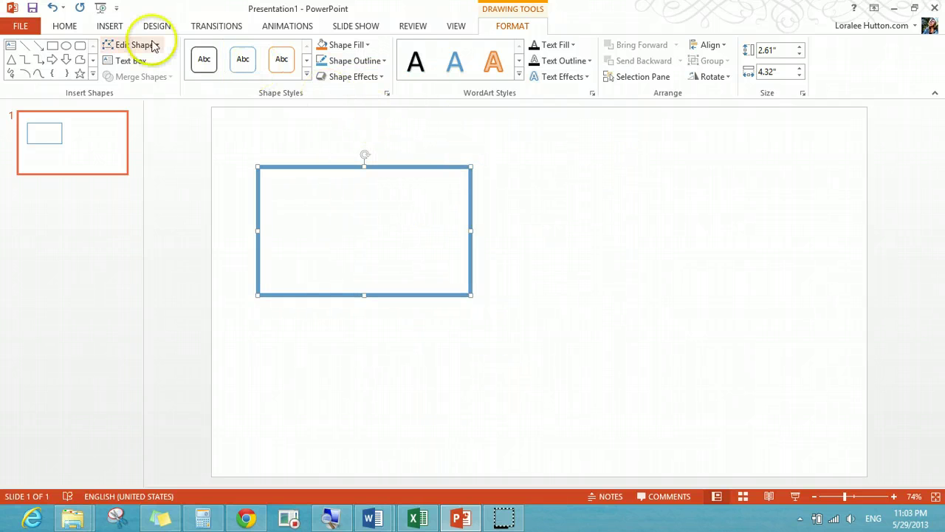
Draw a second rectangle on the right of the slide, nudged slightly down
{"action": "left_click", "coordinate": [109, 26]}
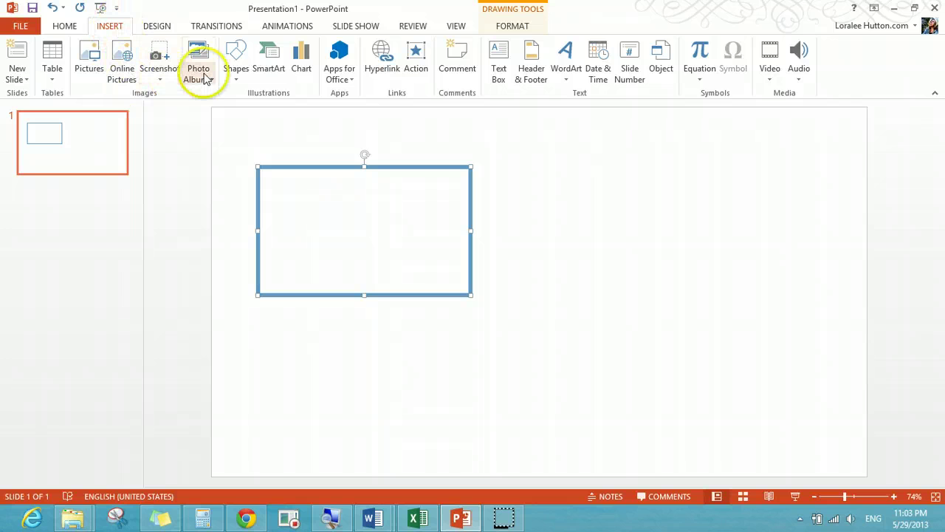
{"action": "left_click", "coordinate": [235, 60]}
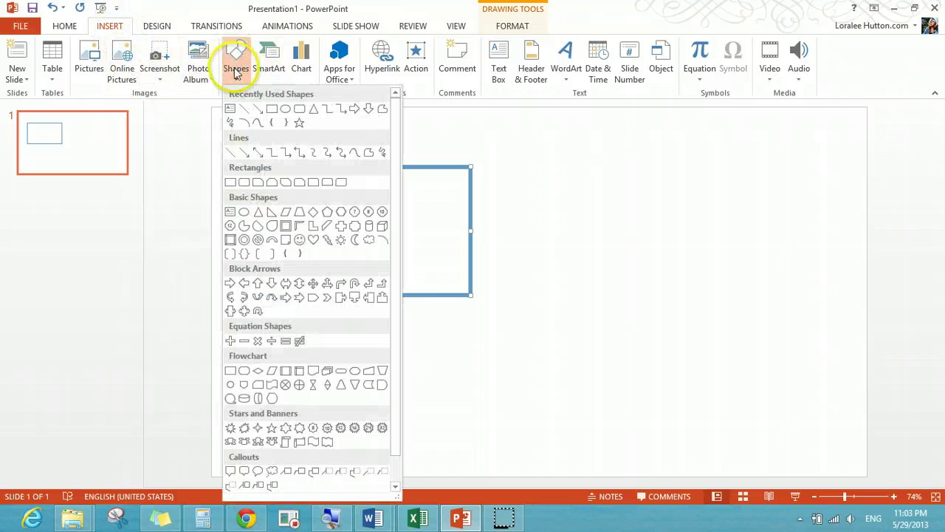
{"action": "left_click", "coordinate": [275, 109]}
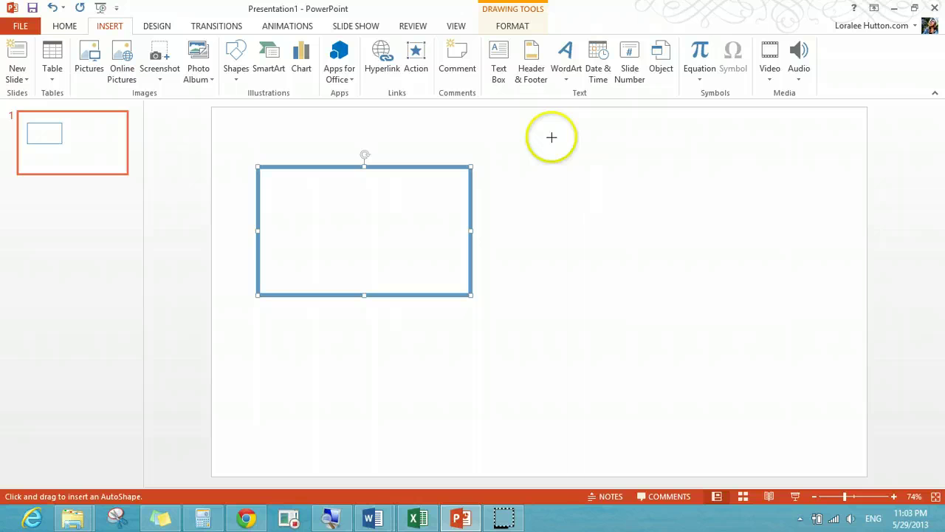
{"action": "left_click_drag", "start_coordinate": [595, 155], "coordinate": [814, 285]}
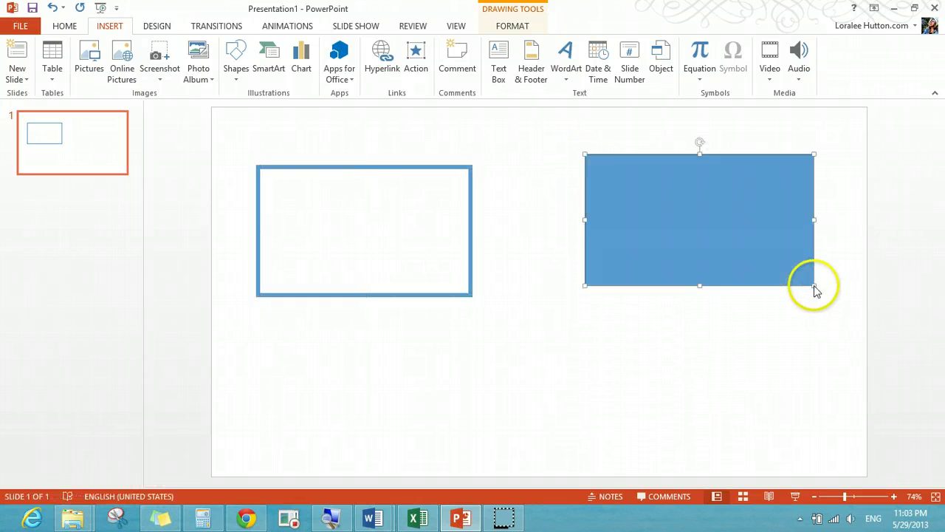
{"action": "left_click_drag", "start_coordinate": [592, 163], "coordinate": [591, 175]}
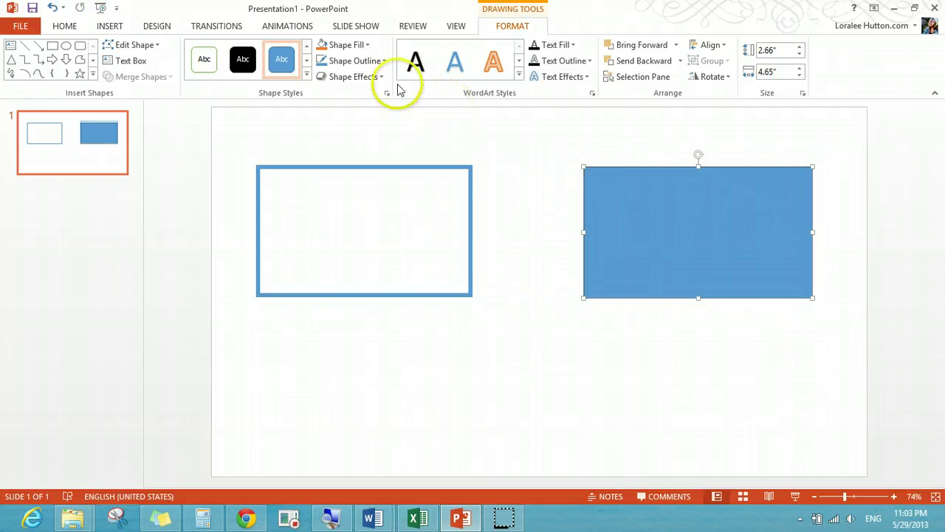
Give the second rectangle the green Colored Outline style with a 6 pt outline
{"action": "left_click", "coordinate": [306, 76]}
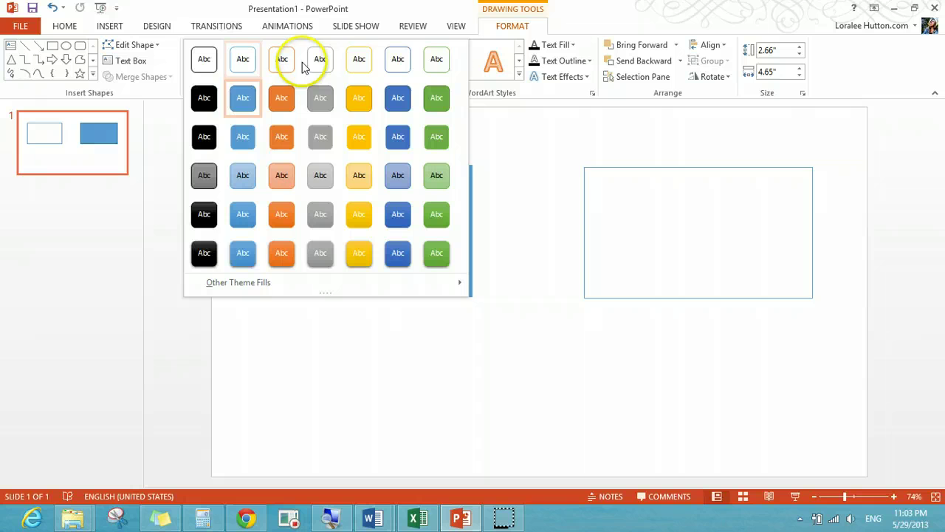
{"action": "left_click", "coordinate": [435, 61]}
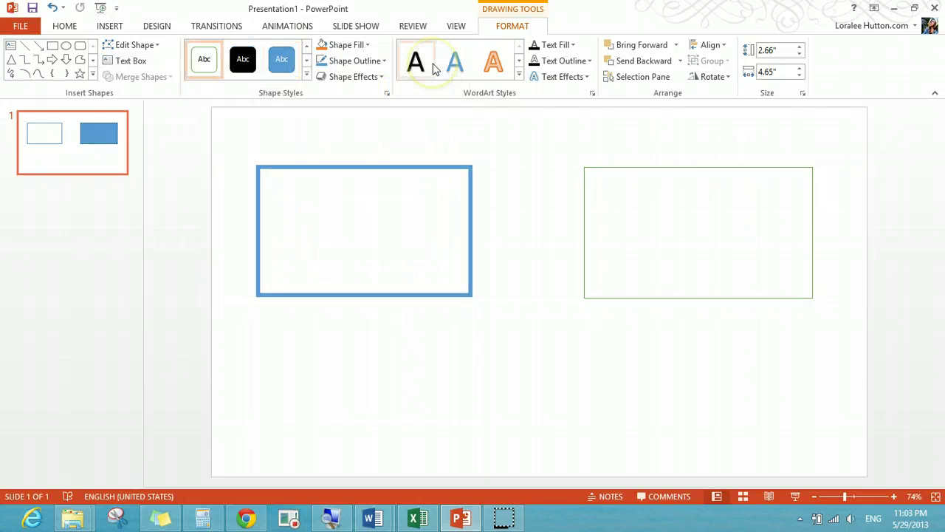
{"action": "left_click", "coordinate": [383, 61]}
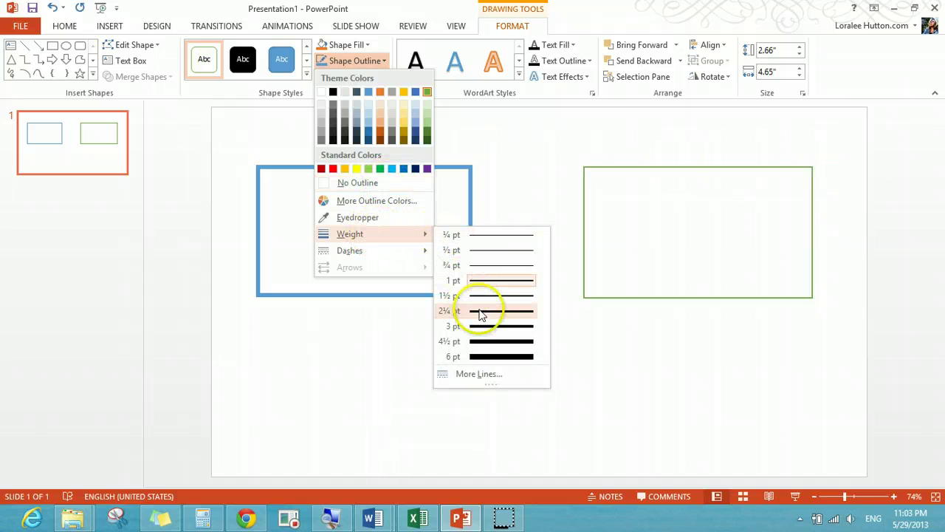
{"action": "left_click", "coordinate": [502, 356]}
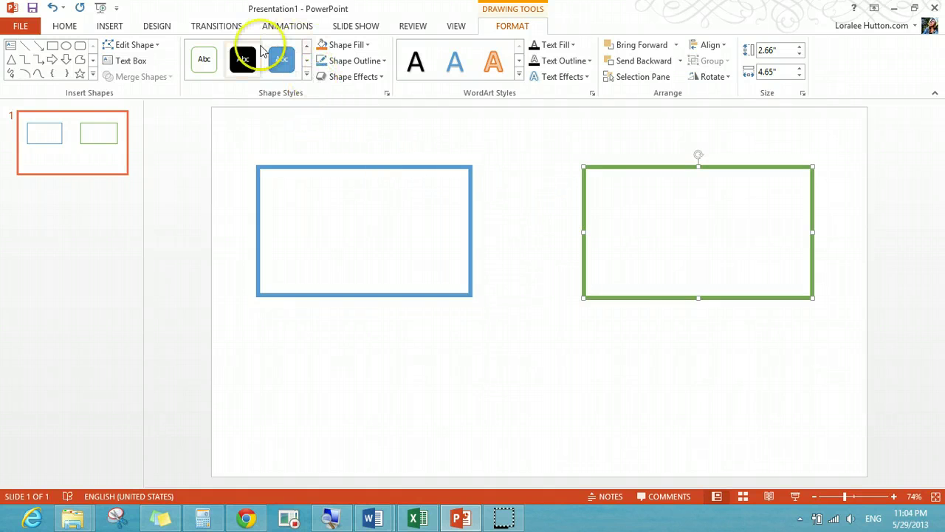
{"action": "left_click", "coordinate": [109, 26]}
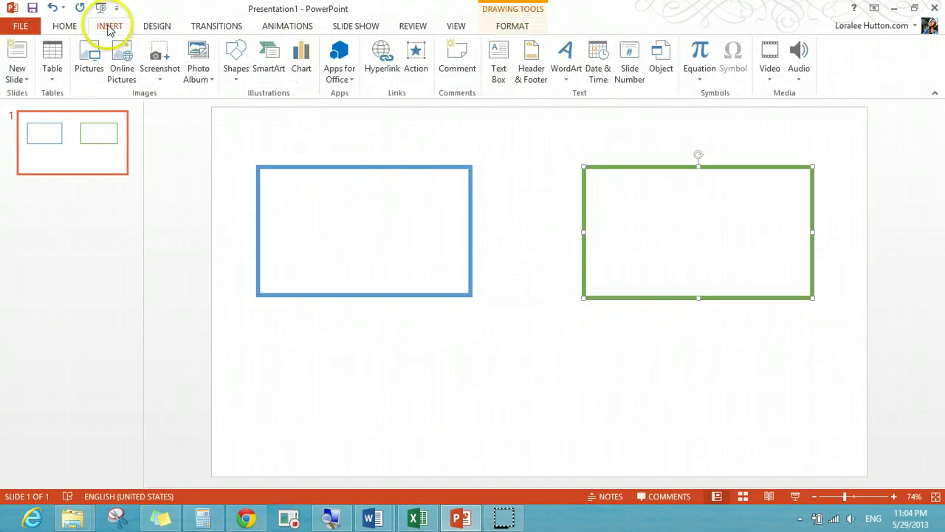
Draw an elbow arrow connector from the blue box to the green box, 6 pt thick
{"action": "left_click", "coordinate": [235, 66]}
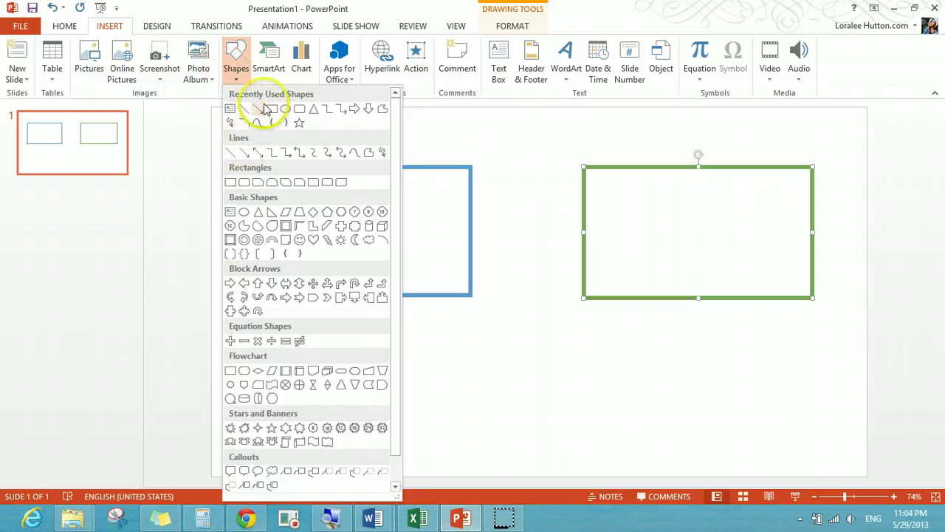
{"action": "left_click", "coordinate": [286, 158]}
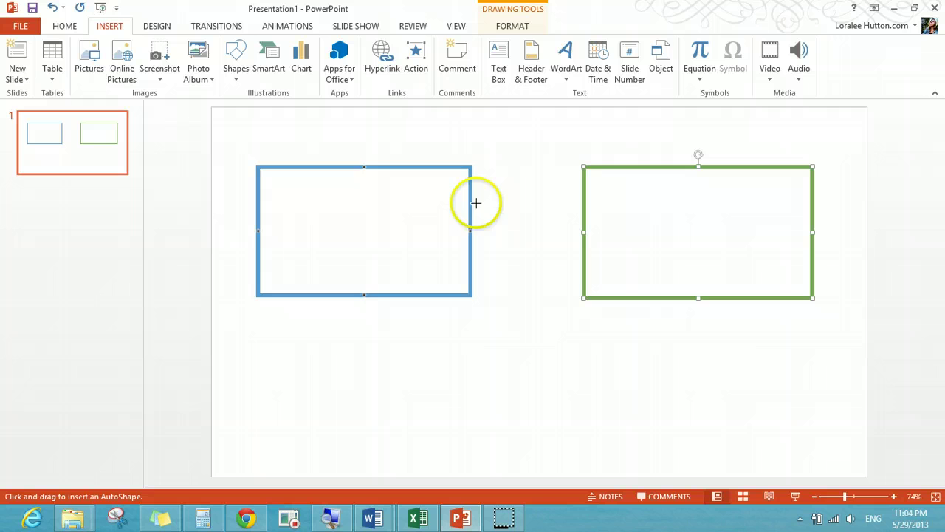
{"action": "left_click_drag", "start_coordinate": [477, 202], "coordinate": [574, 256]}
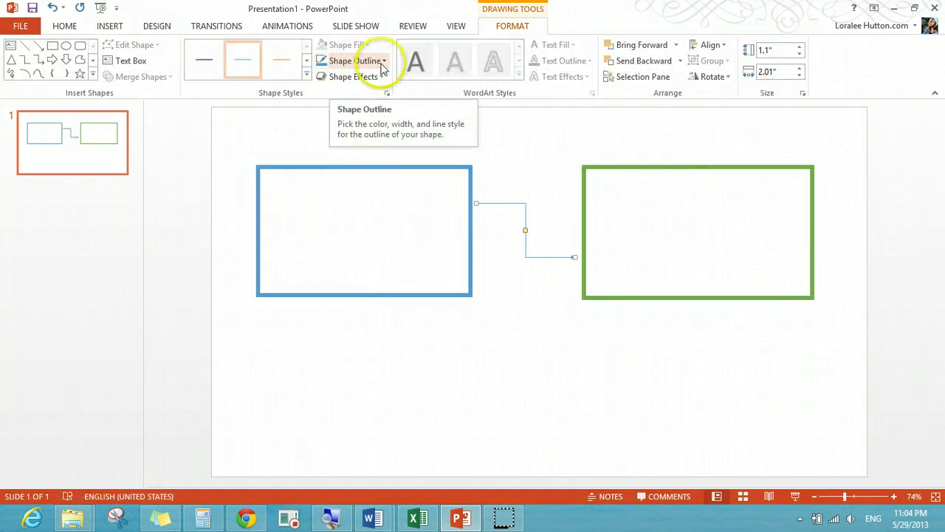
{"action": "left_click", "coordinate": [373, 63]}
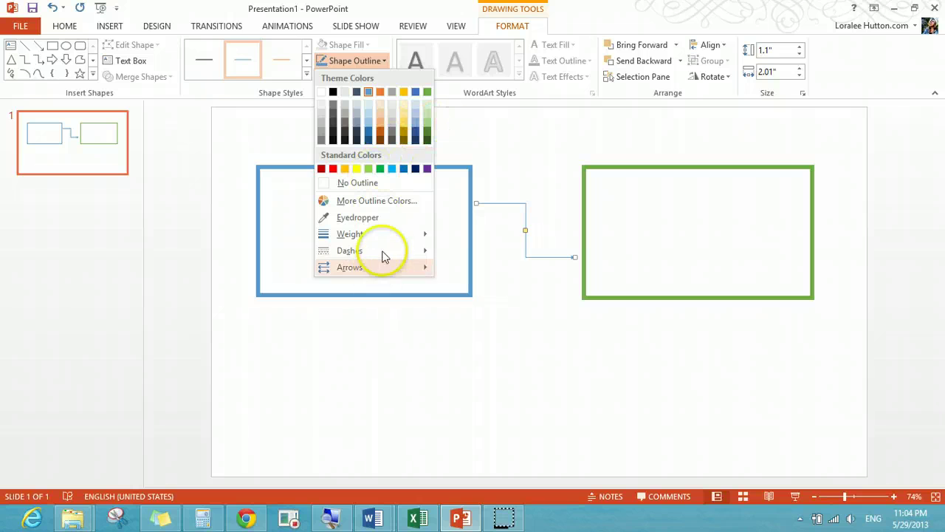
{"action": "mouse_move", "coordinate": [390, 239]}
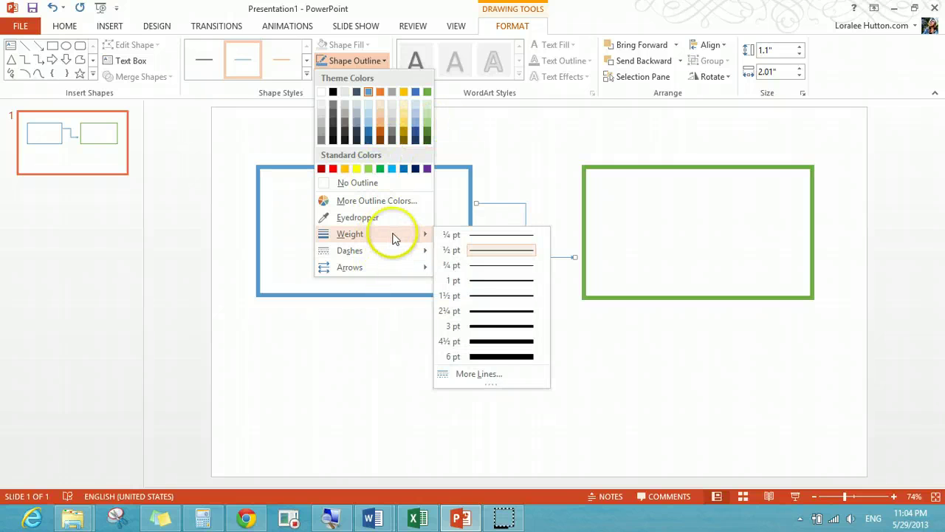
{"action": "left_click", "coordinate": [511, 356]}
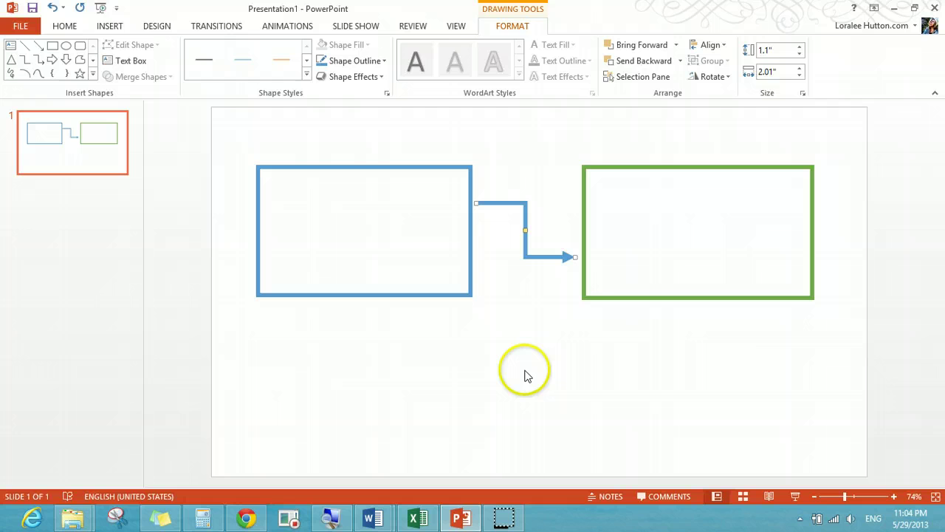
{"action": "left_click", "coordinate": [523, 364]}
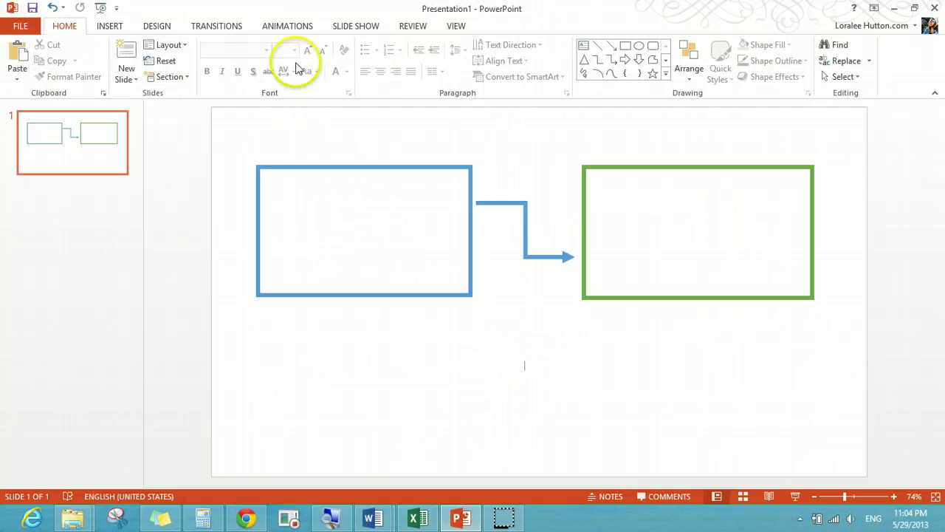
Insert plain black 'Your text here' WordArt and place it above the blue rectangle
{"action": "left_click", "coordinate": [110, 27]}
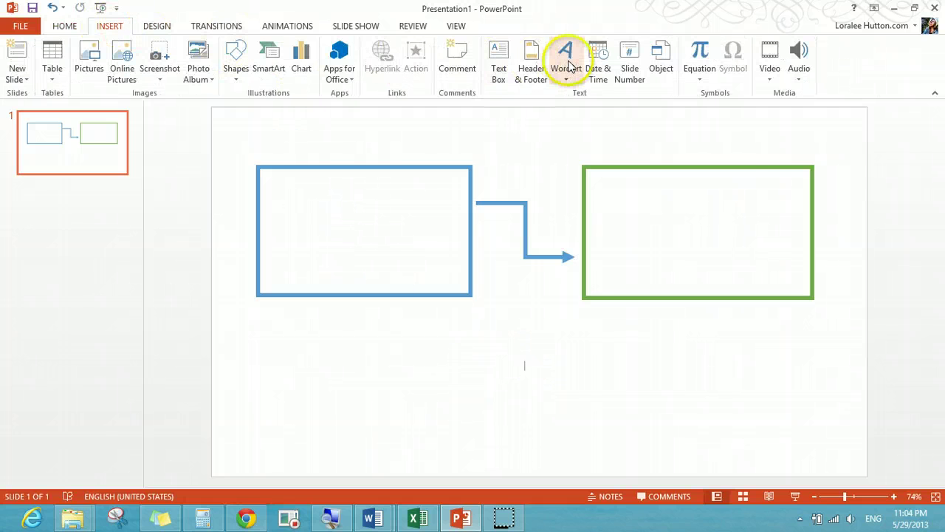
{"action": "left_click", "coordinate": [567, 65]}
{"action": "left_click", "coordinate": [565, 109]}
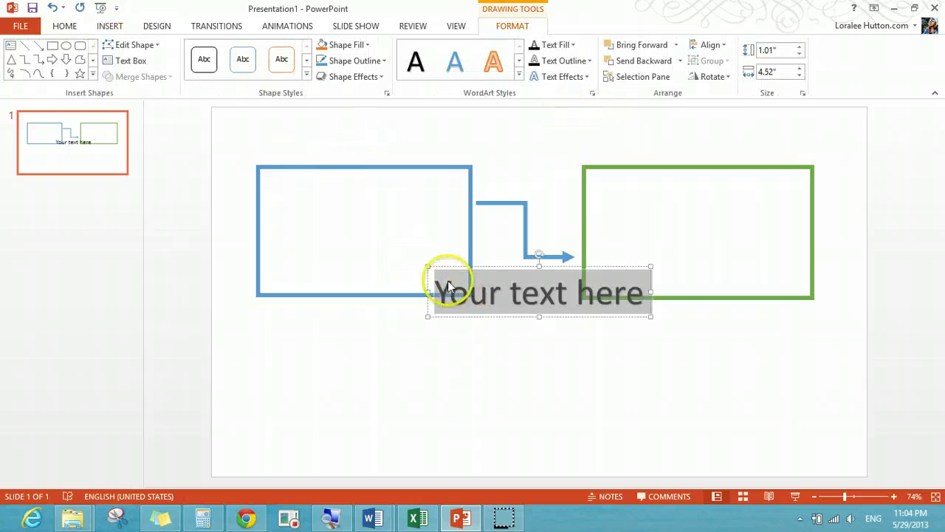
{"action": "left_click_drag", "start_coordinate": [432, 275], "coordinate": [268, 116]}
{"action": "left_click", "coordinate": [511, 294]}
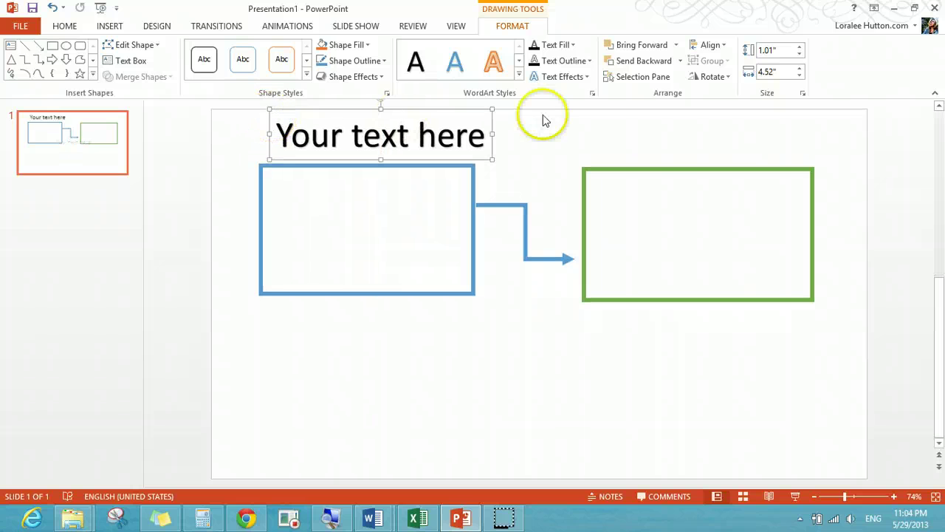
{"action": "left_click", "coordinate": [667, 144]}
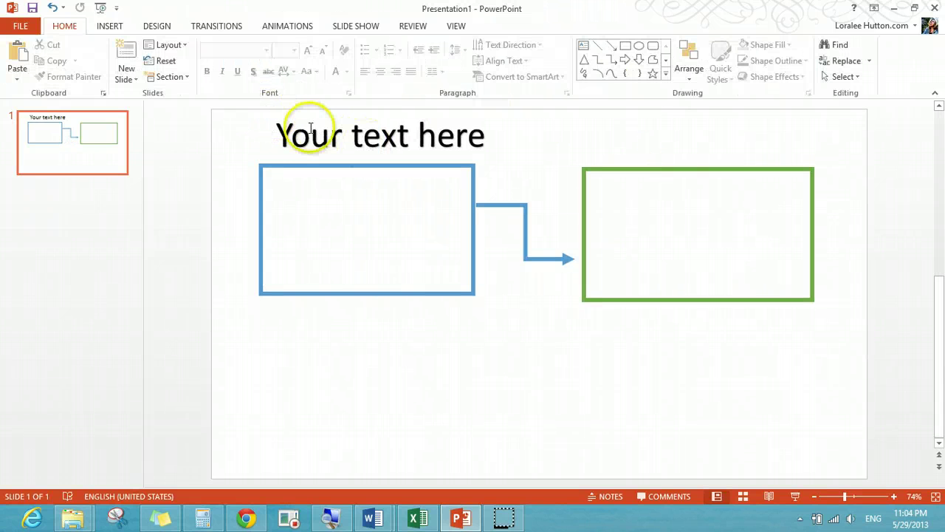
Insert orange outlined 'Your text here' WordArt and align it above the green rectangle
{"action": "left_click", "coordinate": [110, 27]}
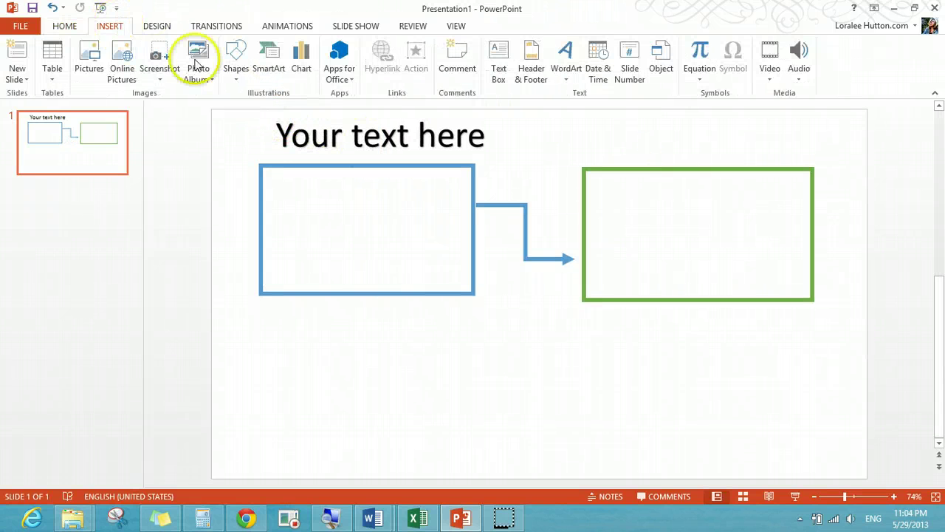
{"action": "left_click", "coordinate": [575, 72]}
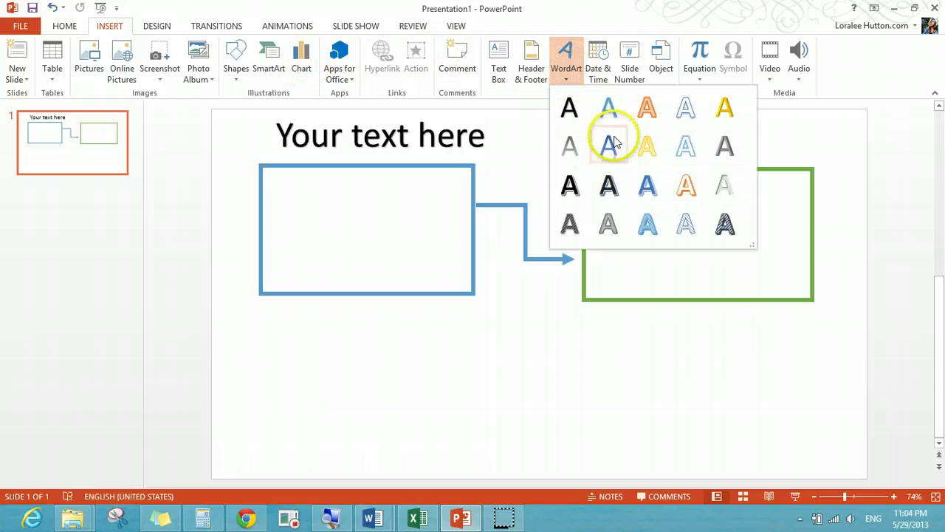
{"action": "left_click", "coordinate": [687, 190]}
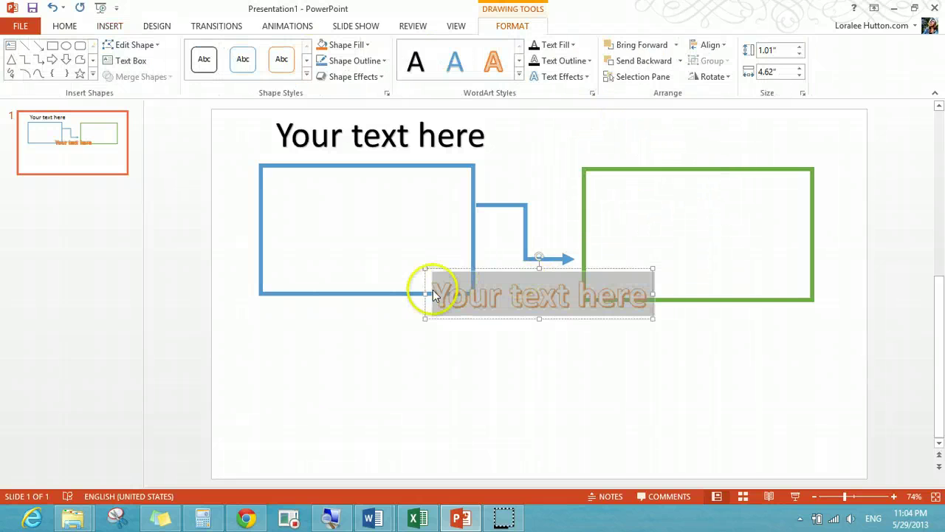
{"action": "mouse_move", "coordinate": [431, 291]}
{"action": "left_mouse_down"}
{"action": "mouse_move", "coordinate": [637, 131]}
{"action": "mouse_move", "coordinate": [430, 271]}
{"action": "mouse_move", "coordinate": [430, 283]}
{"action": "left_mouse_up"}
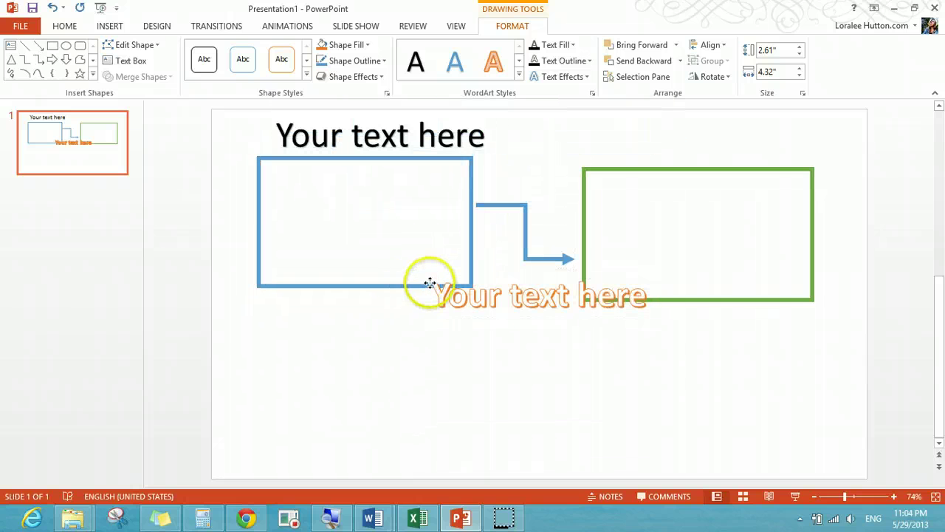
{"action": "left_click", "coordinate": [487, 297]}
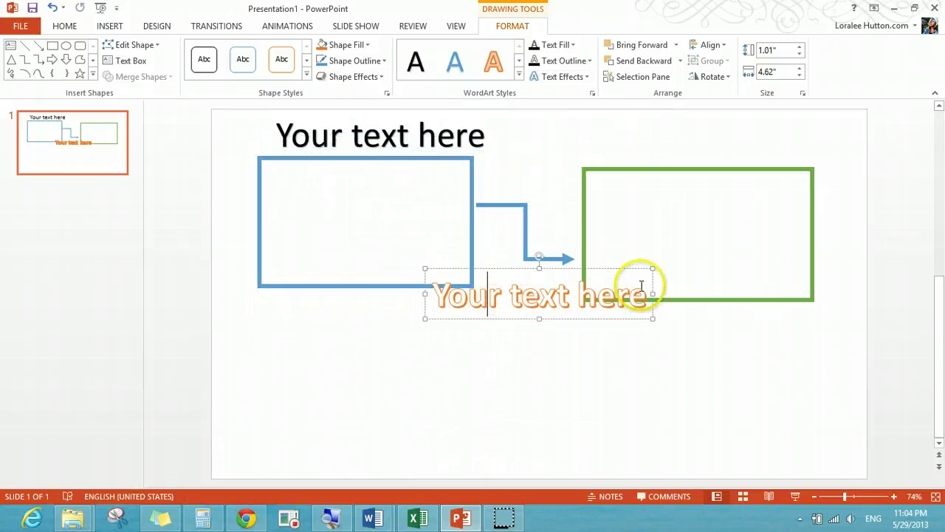
{"action": "left_click_drag", "start_coordinate": [649, 273], "coordinate": [663, 260]}
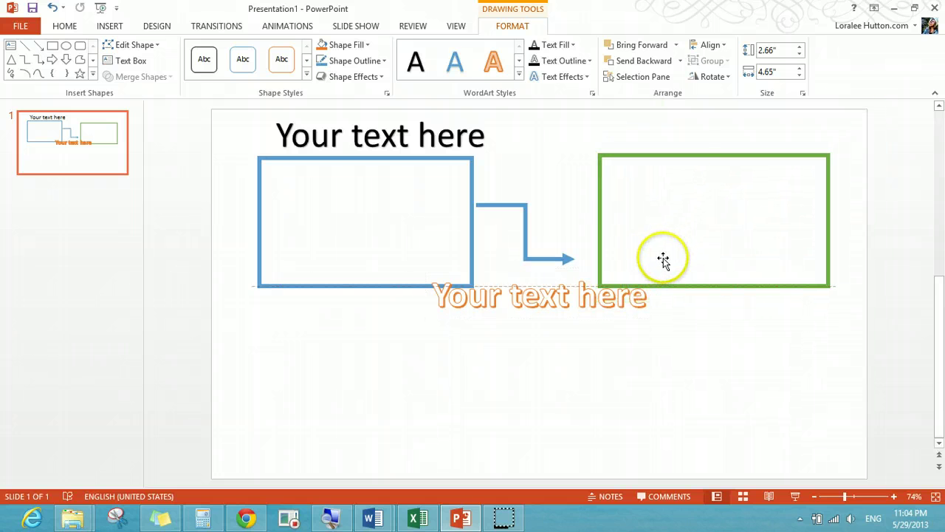
{"action": "left_click", "coordinate": [600, 297]}
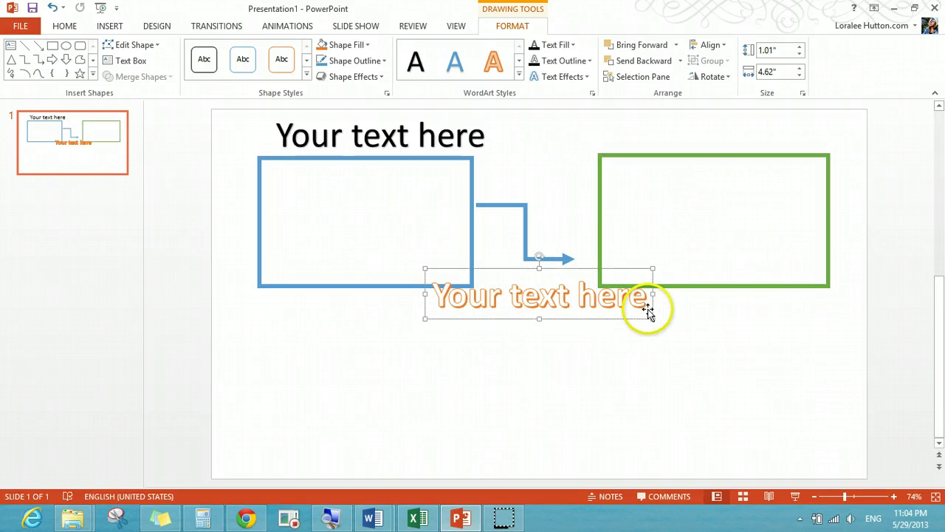
{"action": "left_click_drag", "start_coordinate": [648, 309], "coordinate": [797, 144]}
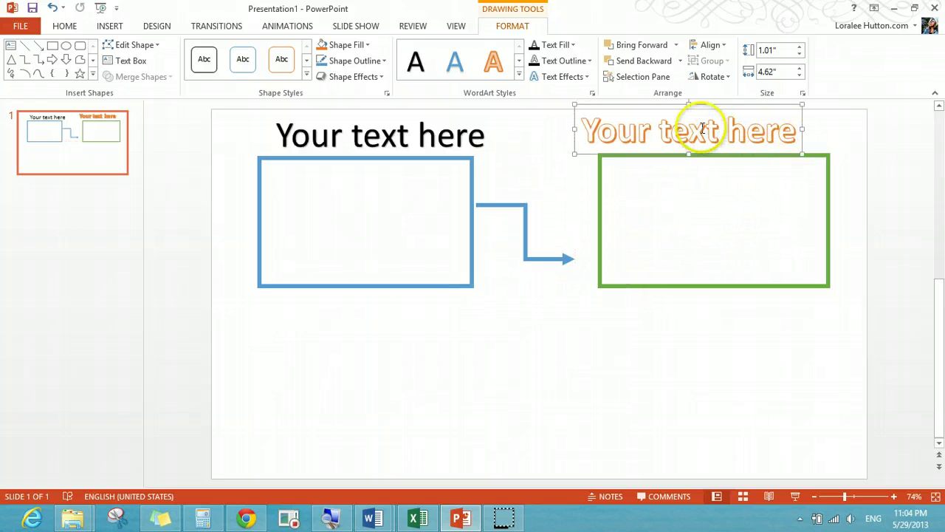
{"action": "left_click_drag", "start_coordinate": [825, 106], "coordinate": [824, 110]}
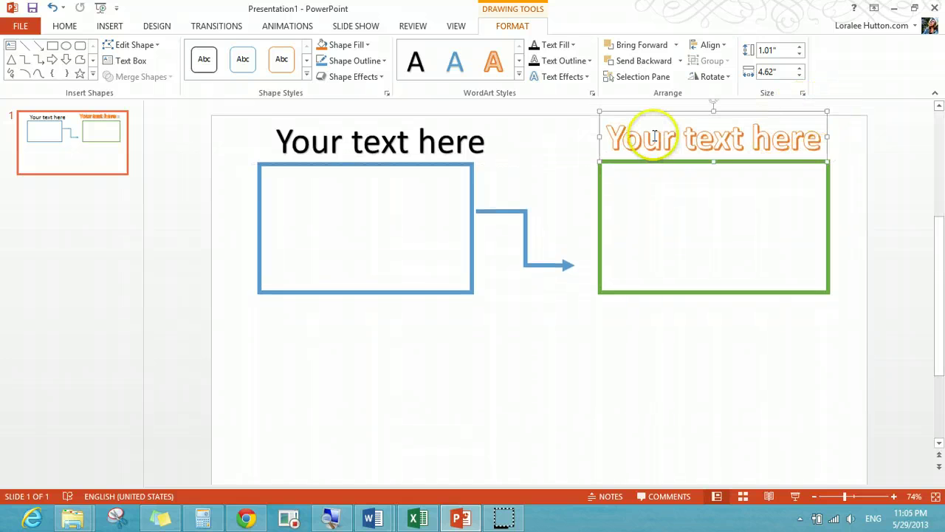
Shift the black heading slightly left so it sits over the blue box
{"action": "left_click", "coordinate": [455, 140]}
{"action": "left_click_drag", "start_coordinate": [489, 122], "coordinate": [462, 120]}
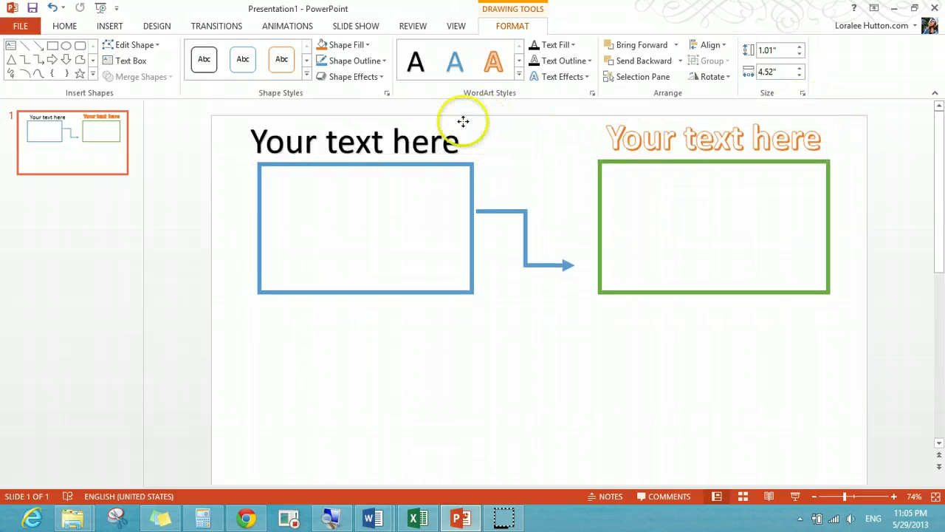
{"action": "left_click", "coordinate": [450, 283]}
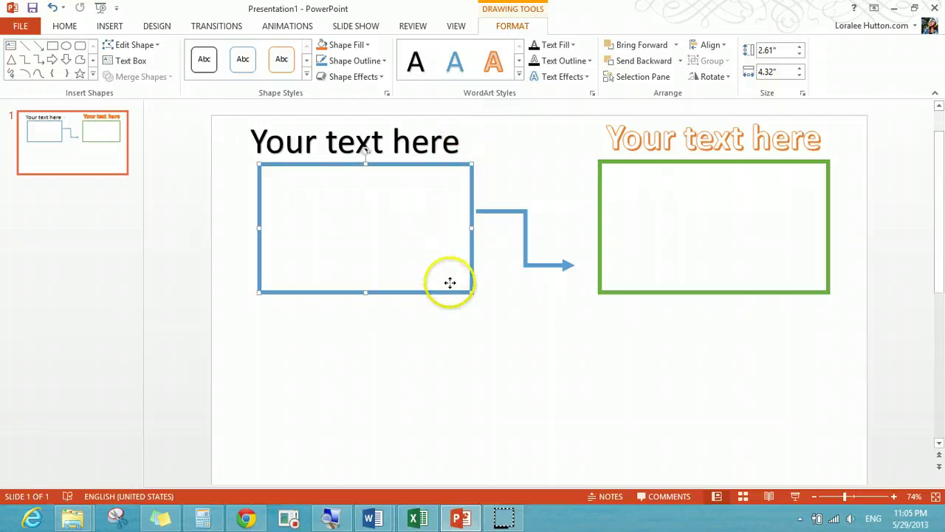
{"action": "left_click", "coordinate": [545, 412]}
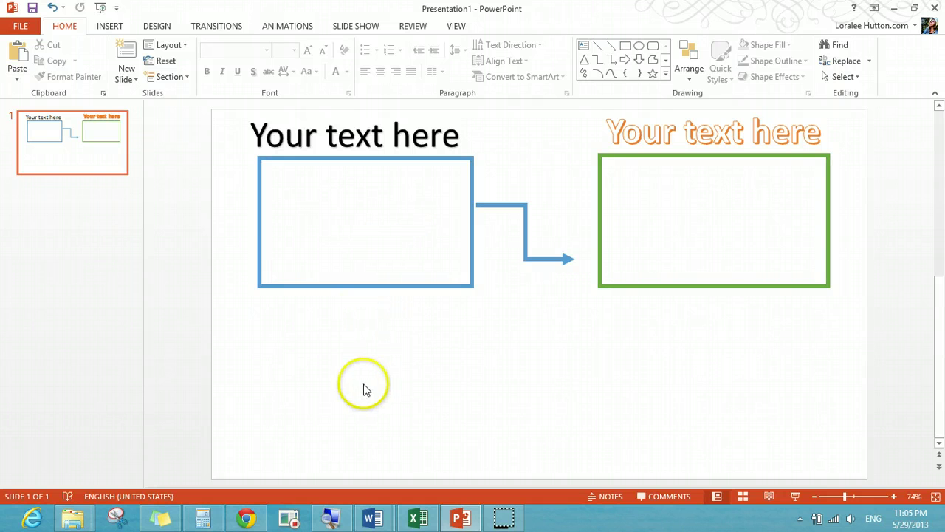
{"action": "left_click", "coordinate": [166, 29]}
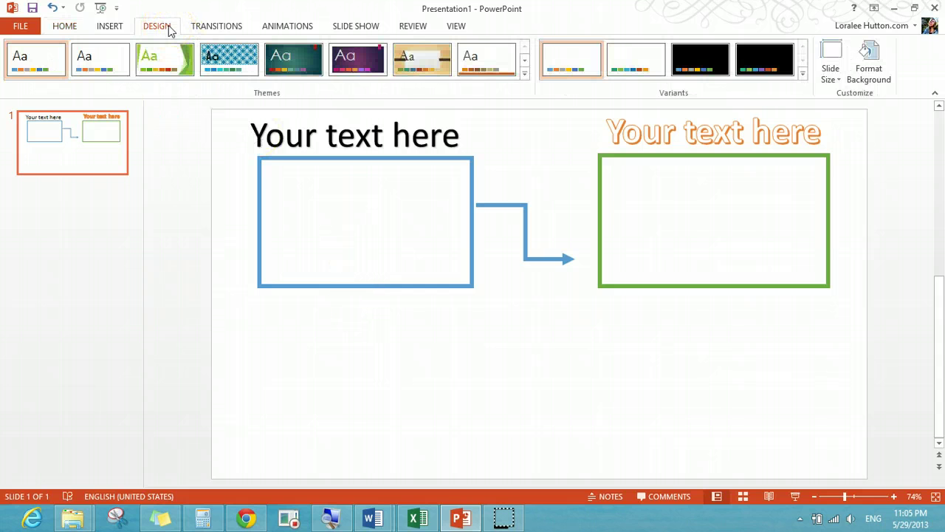
{"action": "left_click", "coordinate": [64, 27]}
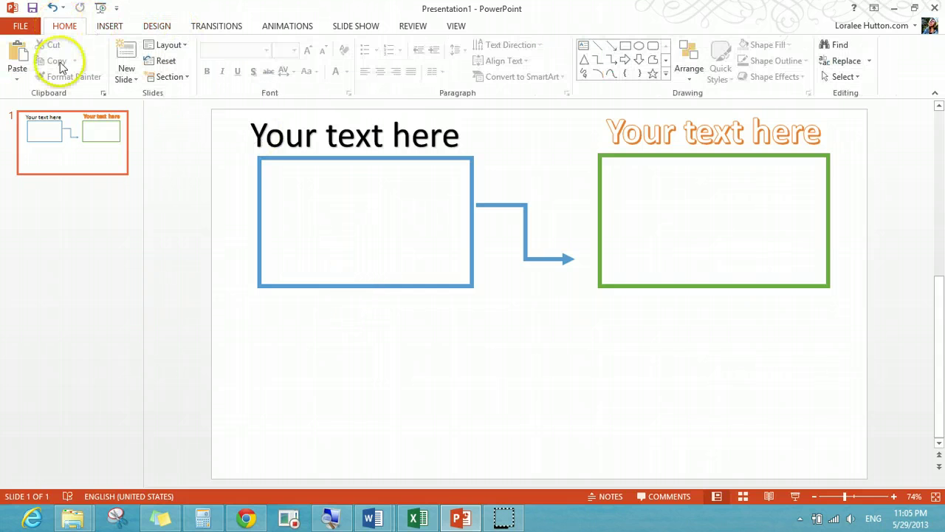
Add a new Title and Content slide and delete both of its placeholders
{"action": "left_click", "coordinate": [124, 62]}
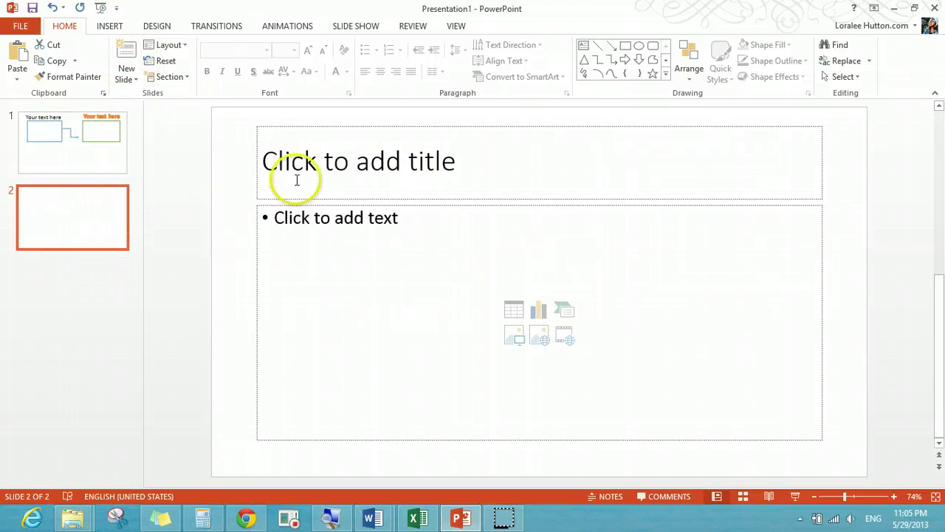
{"action": "left_click", "coordinate": [254, 132]}
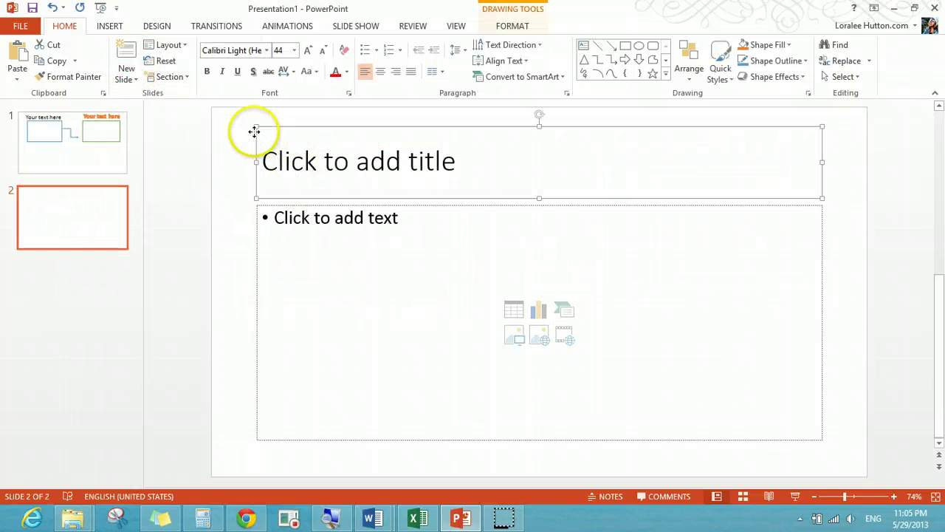
{"action": "key", "text": "Delete"}
{"action": "left_click", "coordinate": [259, 215]}
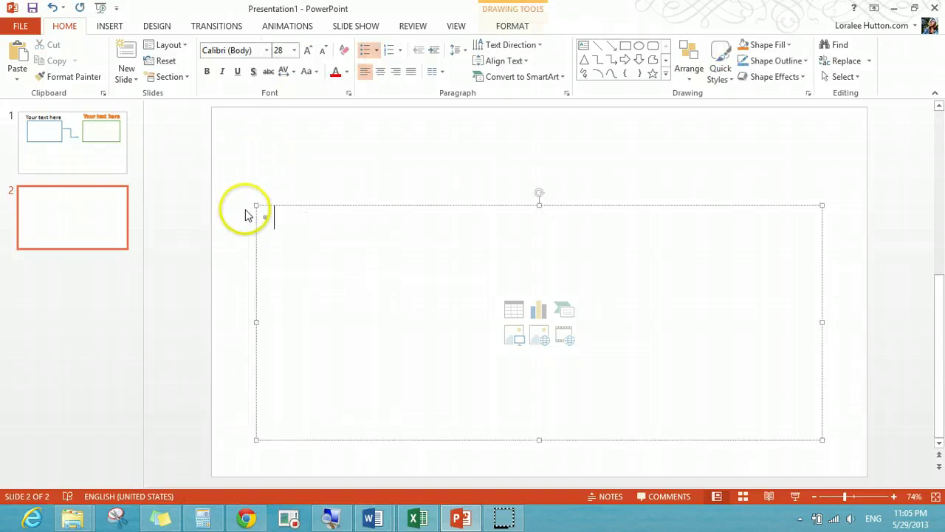
{"action": "left_click", "coordinate": [256, 213]}
{"action": "key", "text": "Delete"}
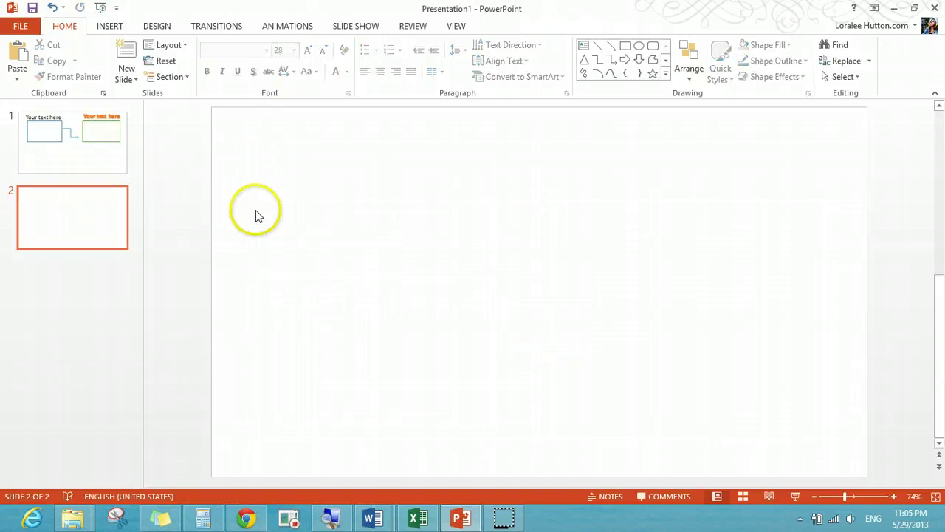
Insert an Alternating Flow SmartArt diagram from the Process category
{"action": "left_click", "coordinate": [118, 30]}
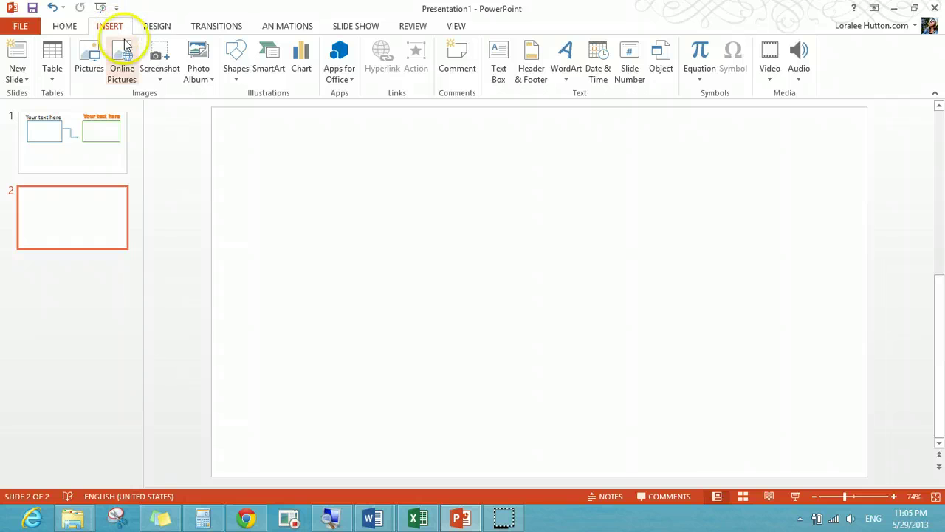
{"action": "left_click", "coordinate": [270, 63]}
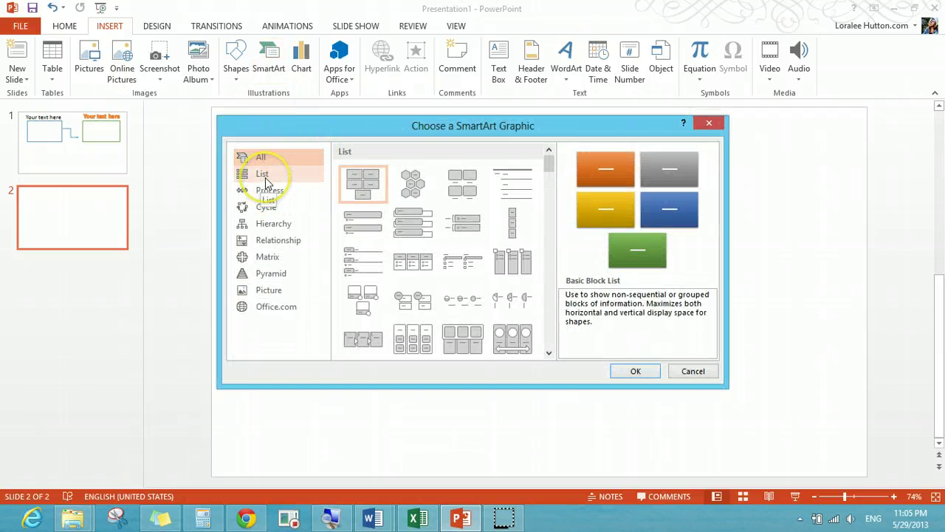
{"action": "left_click", "coordinate": [264, 174]}
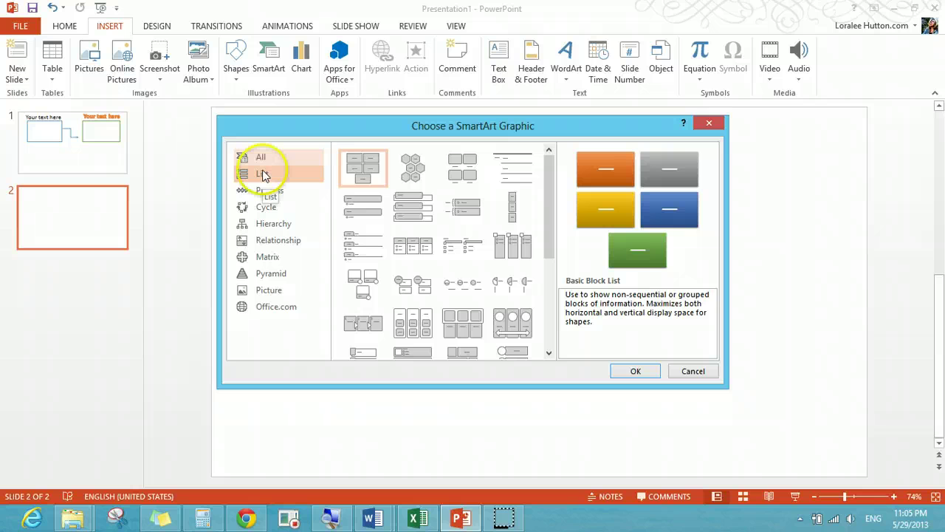
{"action": "left_click", "coordinate": [271, 193]}
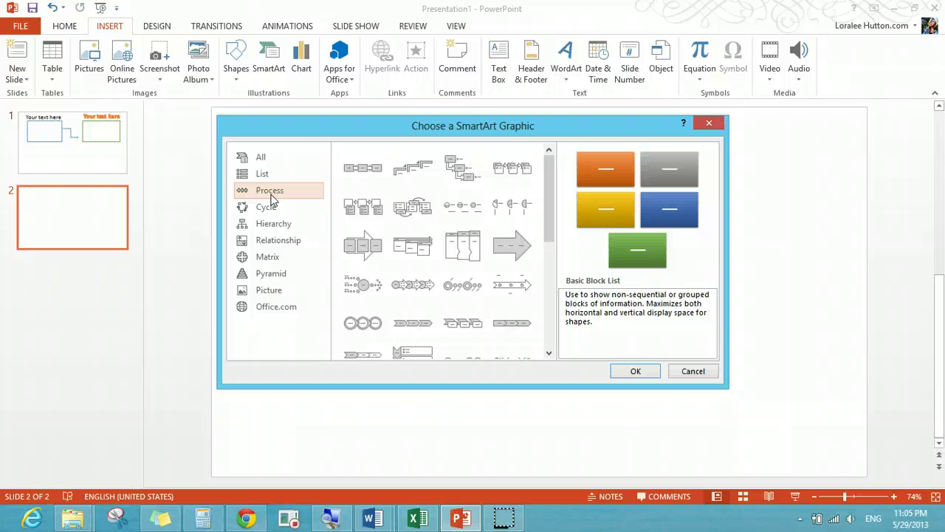
{"action": "left_click", "coordinate": [408, 210]}
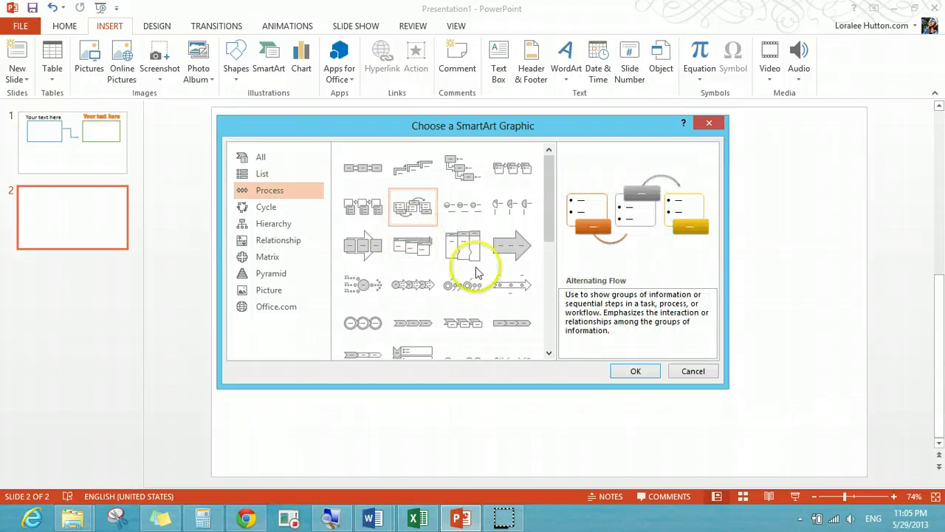
{"action": "left_click", "coordinate": [635, 369]}
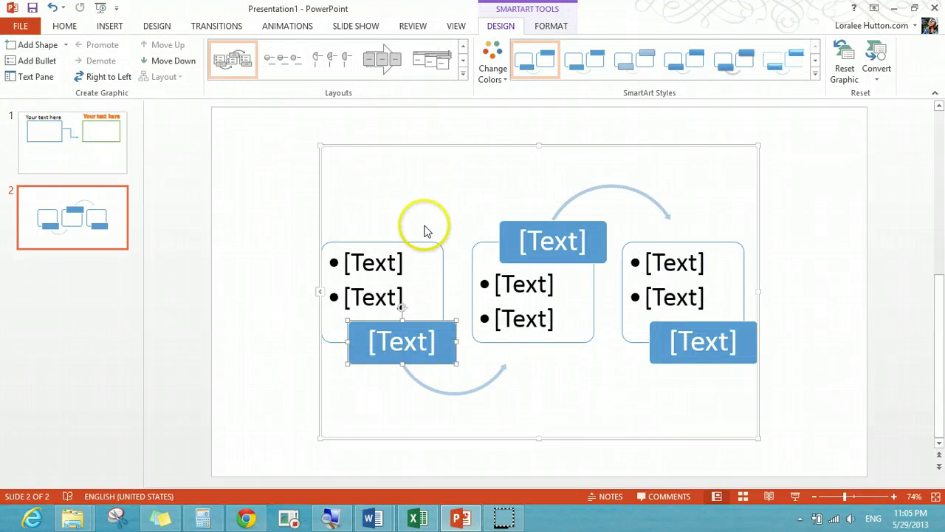
Label the left block with bullets 'Idea 1' and 'Idea 2' and heading 'Big Idea'
{"action": "left_click", "coordinate": [377, 274]}
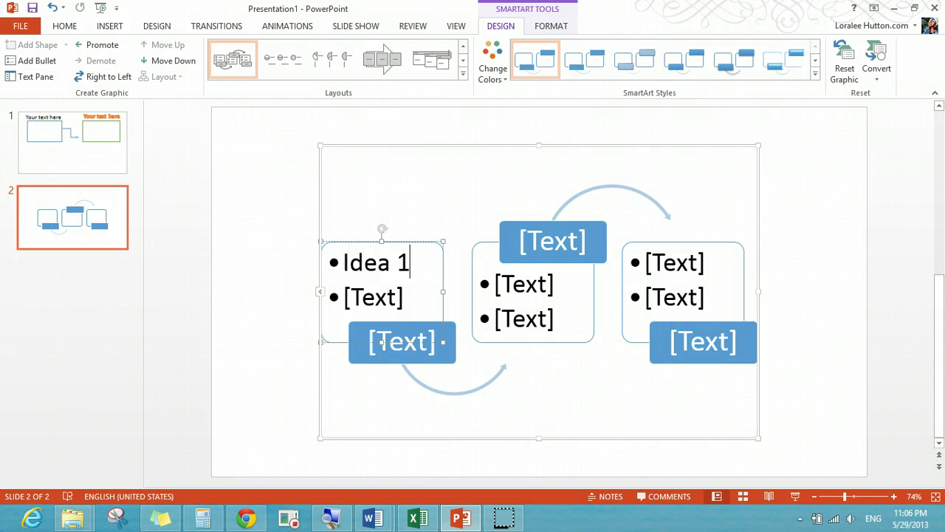
{"action": "left_click", "coordinate": [353, 297]}
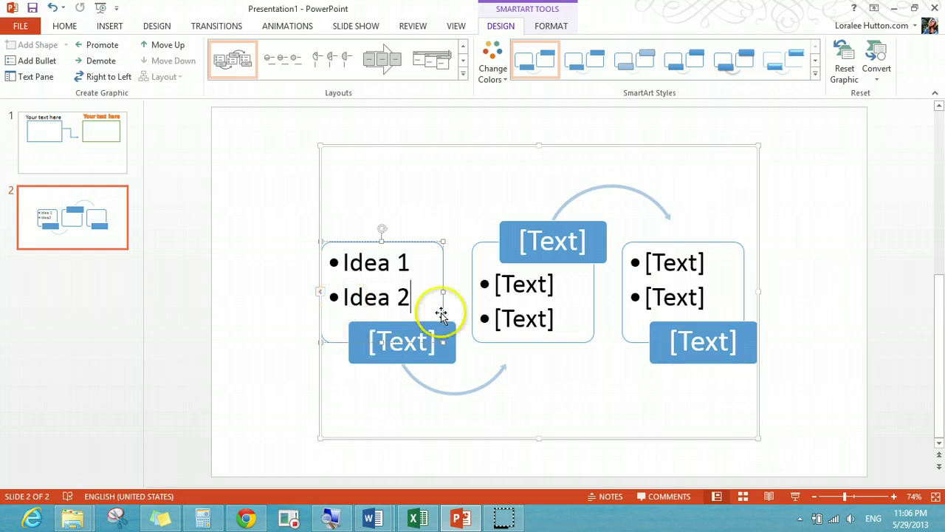
{"action": "left_click", "coordinate": [387, 344]}
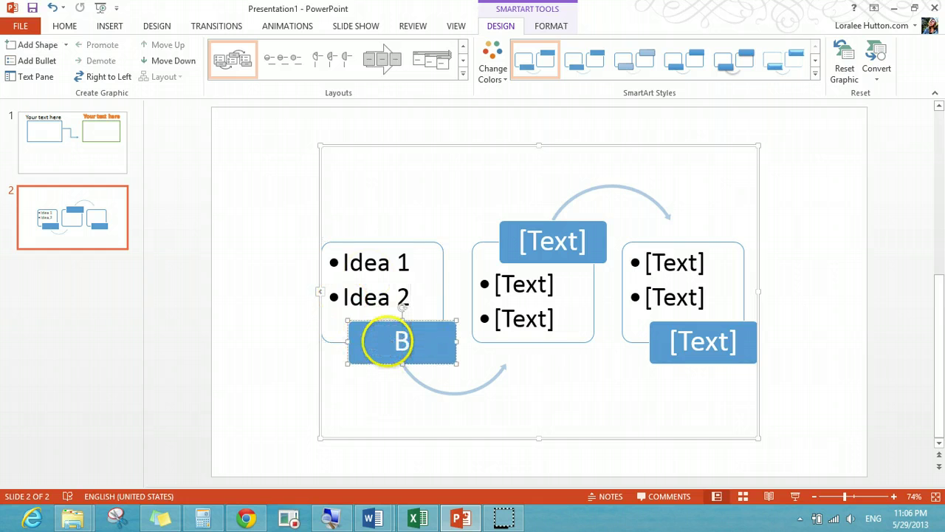
{"action": "type", "text": "Big IDea"}
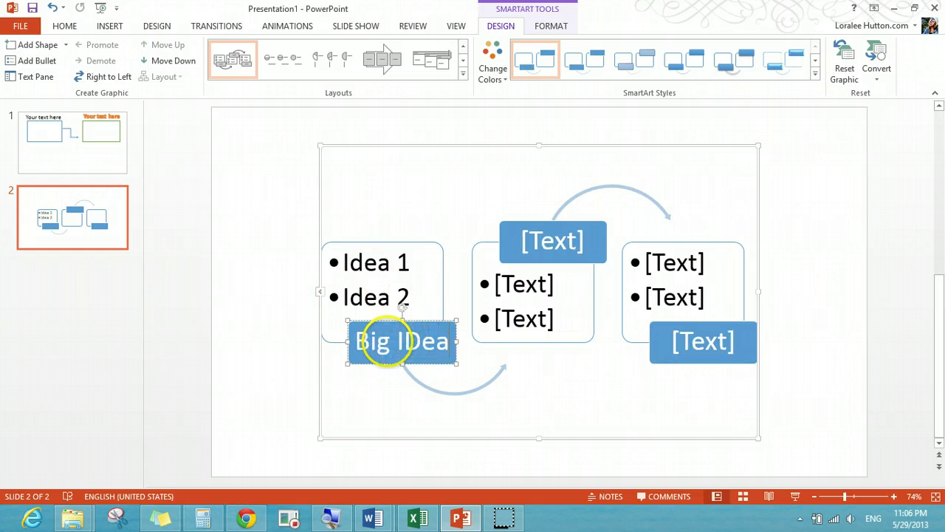
{"action": "key", "text": "BackSpace"}
{"action": "key", "text": "BackSpace"}
{"action": "key", "text": "BackSpace"}
{"action": "type", "text": "dea"}
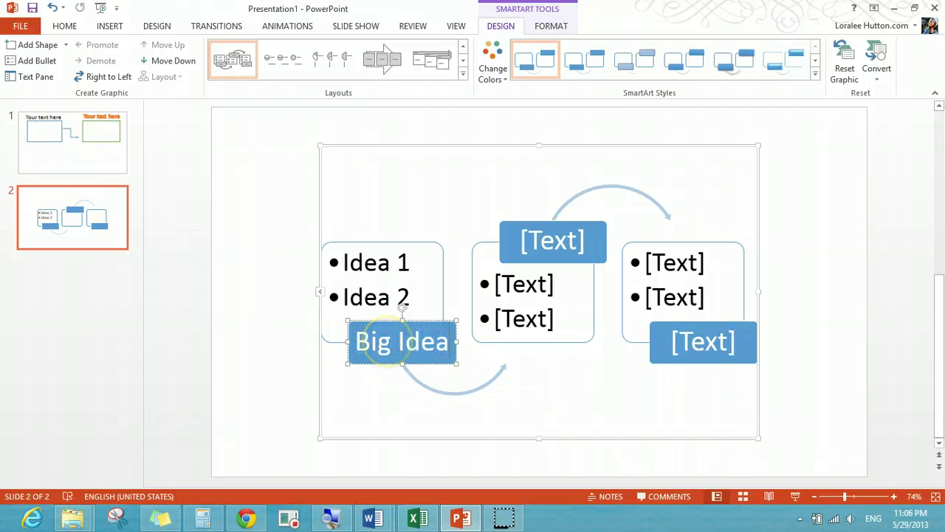
Drag the diagram's corners outward to enlarge it across the slide
{"action": "left_click", "coordinate": [527, 240]}
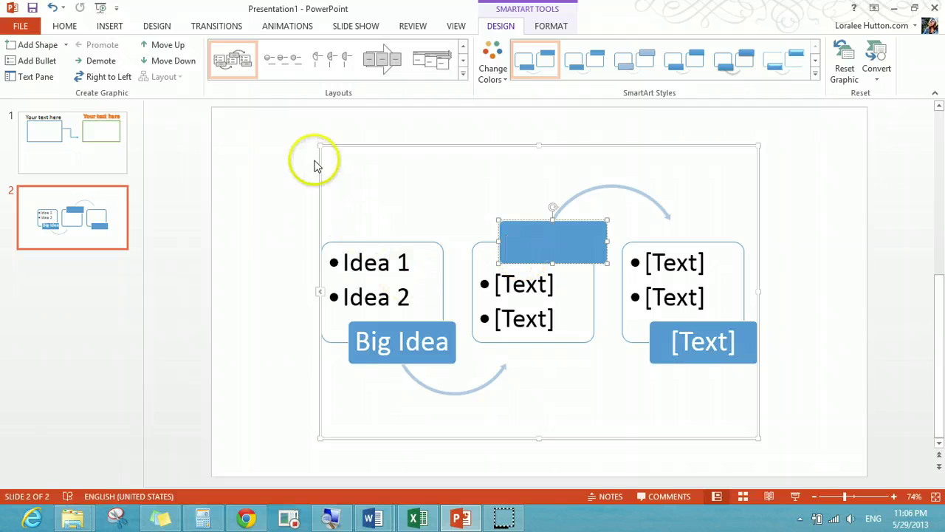
{"action": "left_click_drag", "start_coordinate": [321, 145], "coordinate": [217, 108]}
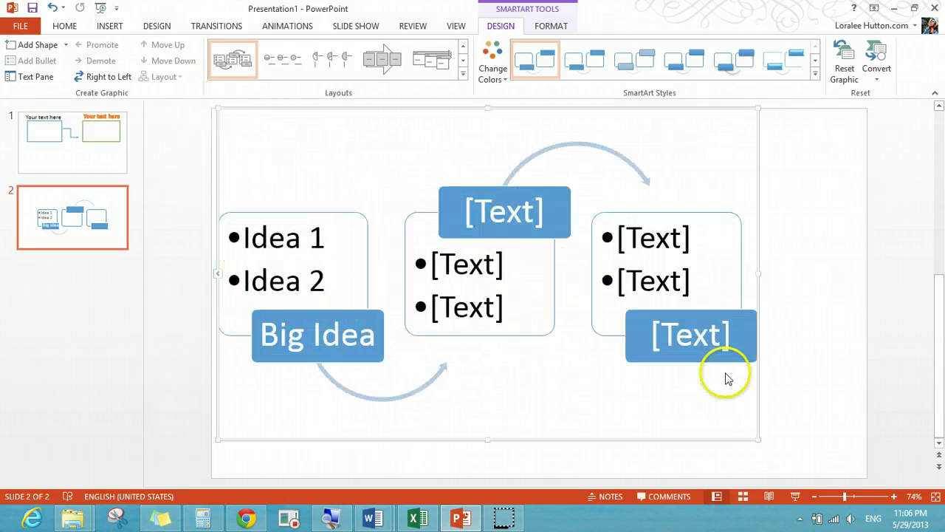
{"action": "left_click_drag", "start_coordinate": [759, 440], "coordinate": [864, 472]}
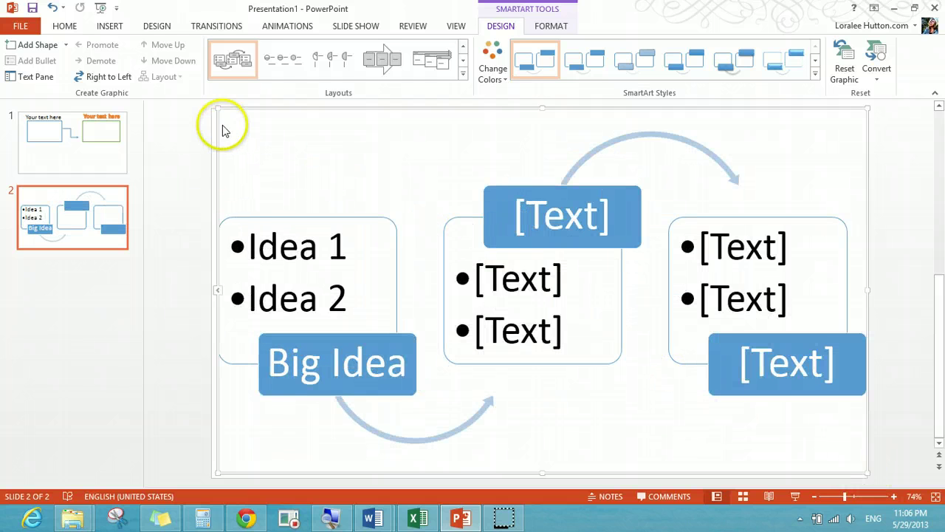
Change the SmartArt layout to Continuous Picture List
{"action": "left_click", "coordinate": [463, 73]}
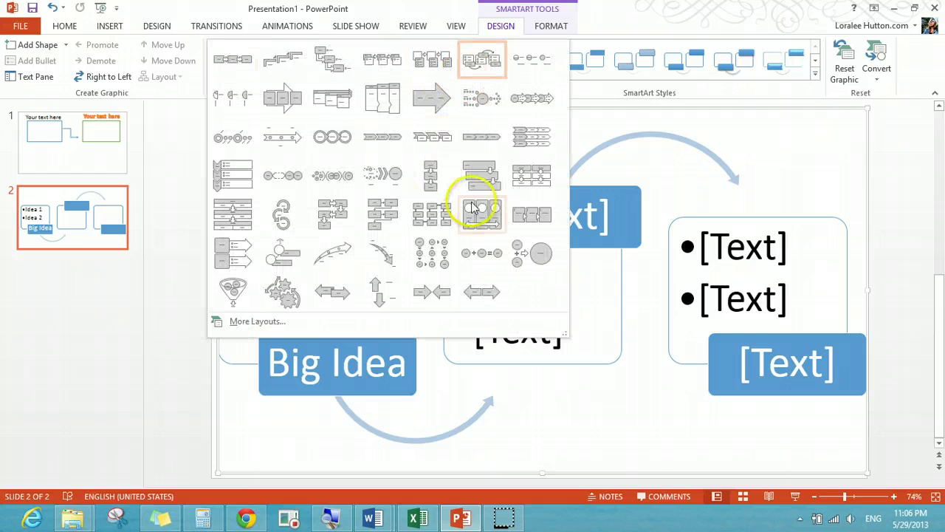
{"action": "left_click", "coordinate": [489, 222]}
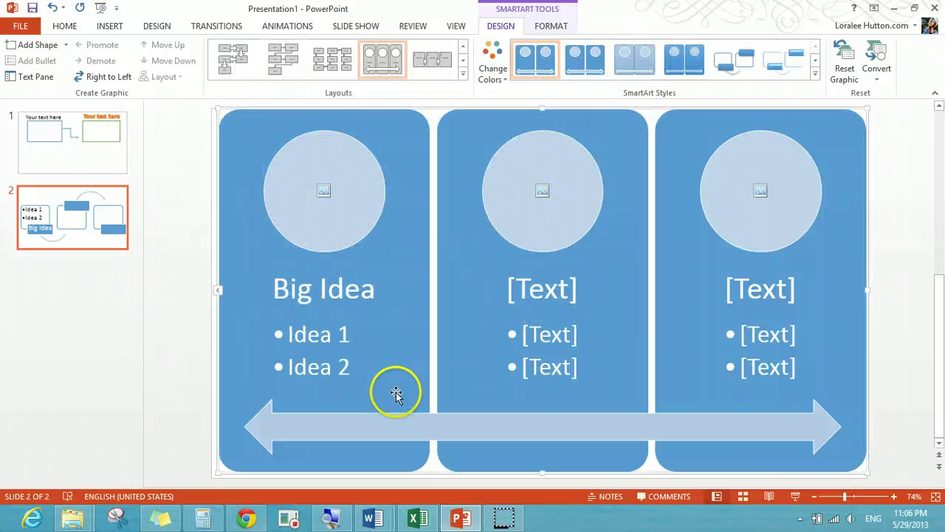
{"action": "left_click", "coordinate": [816, 75]}
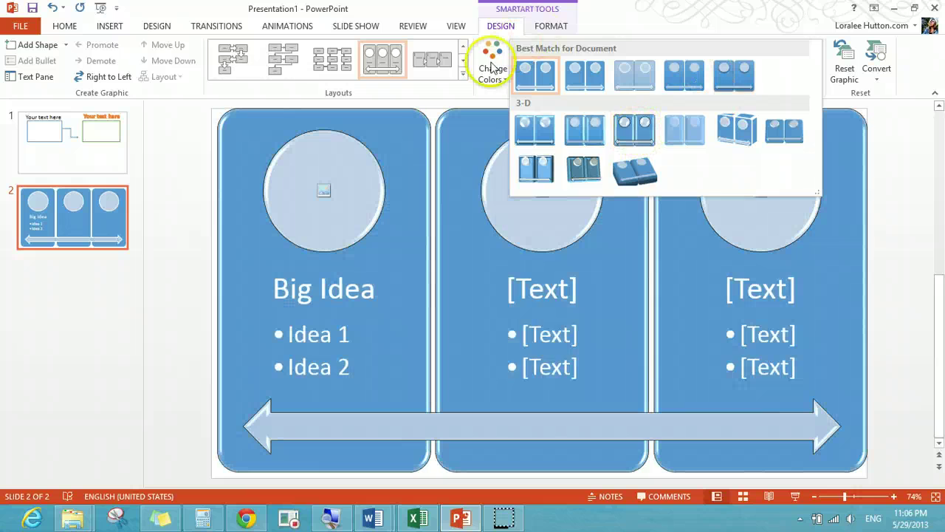
Apply Colorful Range - Accent Colors 2 to 3 colours and the last SmartArt style
{"action": "left_click", "coordinate": [496, 74]}
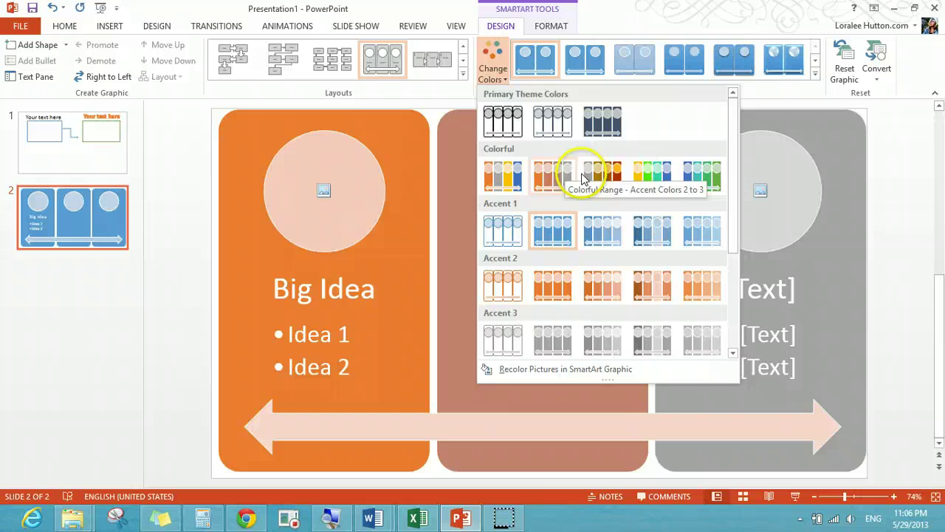
{"action": "left_click", "coordinate": [554, 175]}
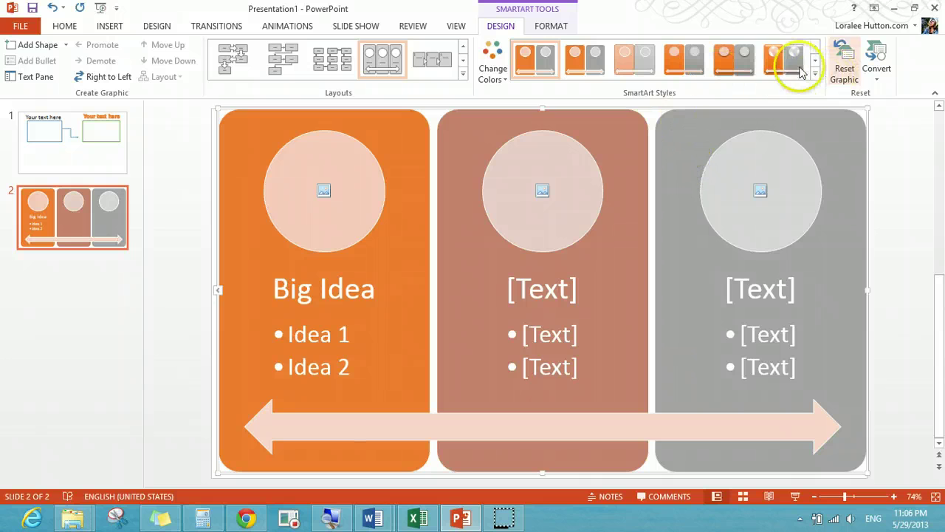
{"action": "left_click", "coordinate": [794, 67]}
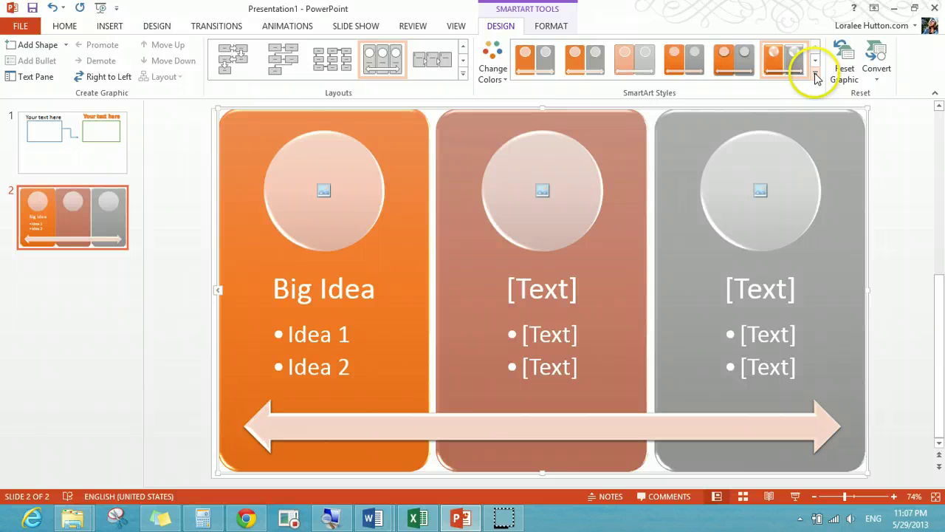
{"action": "left_click", "coordinate": [463, 73]}
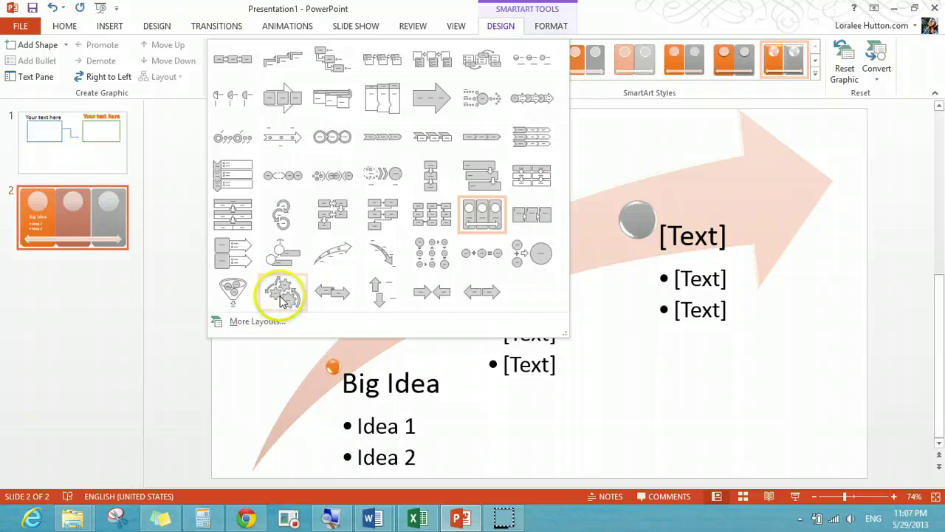
Change slide 2's SmartArt to the Funnel layout with the second SmartArt style, then return to slide 1
{"action": "left_click", "coordinate": [282, 294]}
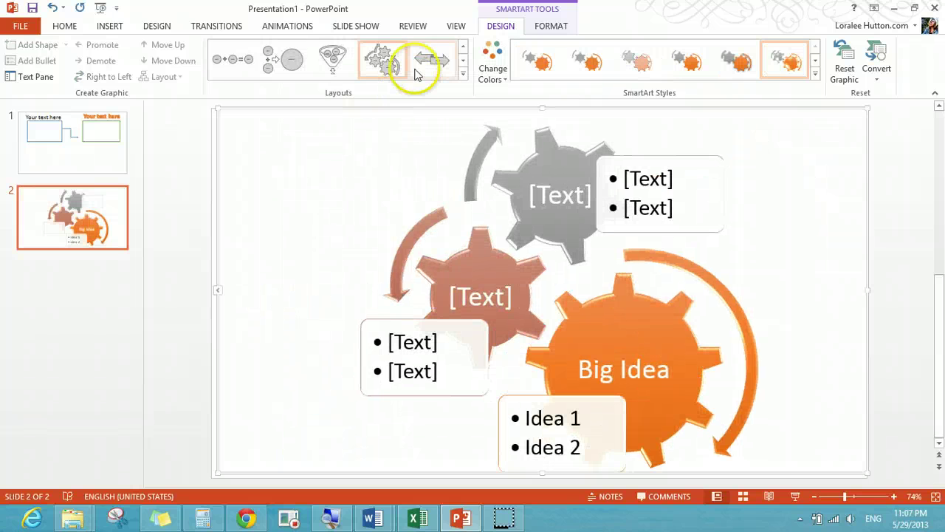
{"action": "left_click", "coordinate": [335, 66]}
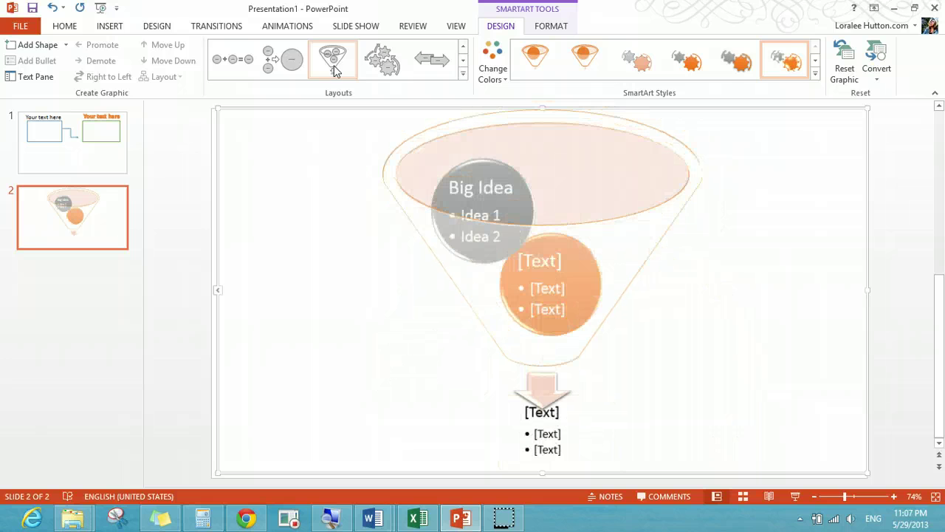
{"action": "left_click", "coordinate": [328, 188]}
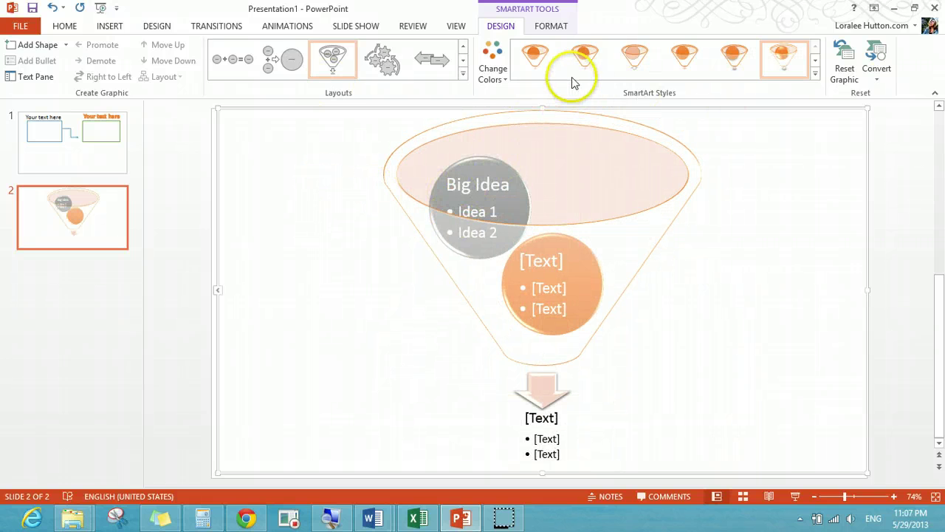
{"action": "left_click", "coordinate": [573, 59]}
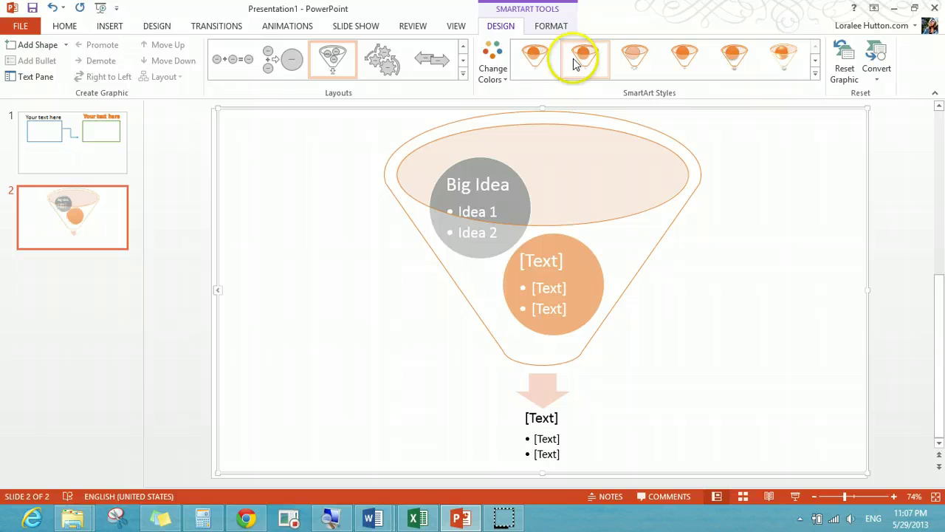
{"action": "left_click", "coordinate": [111, 143]}
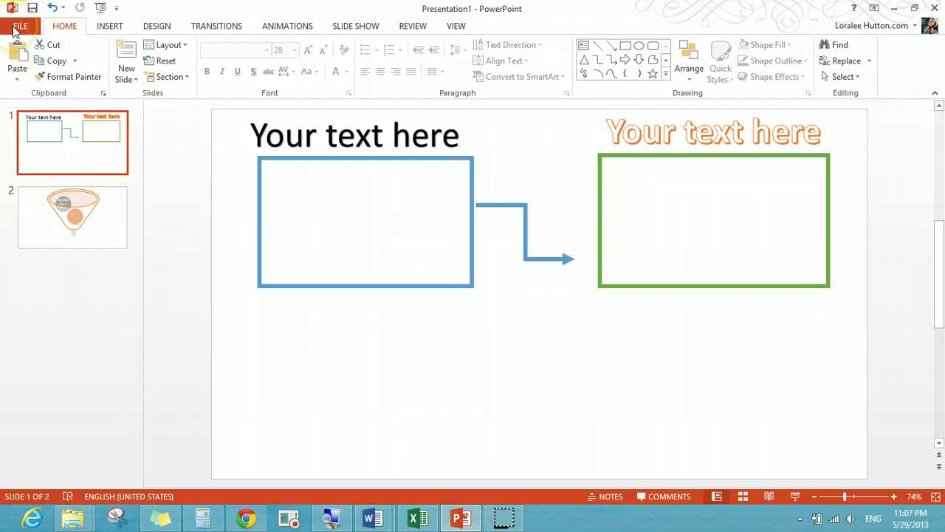
Close the Backstage view and select slide 1 for editing
{"action": "left_click", "coordinate": [20, 26]}
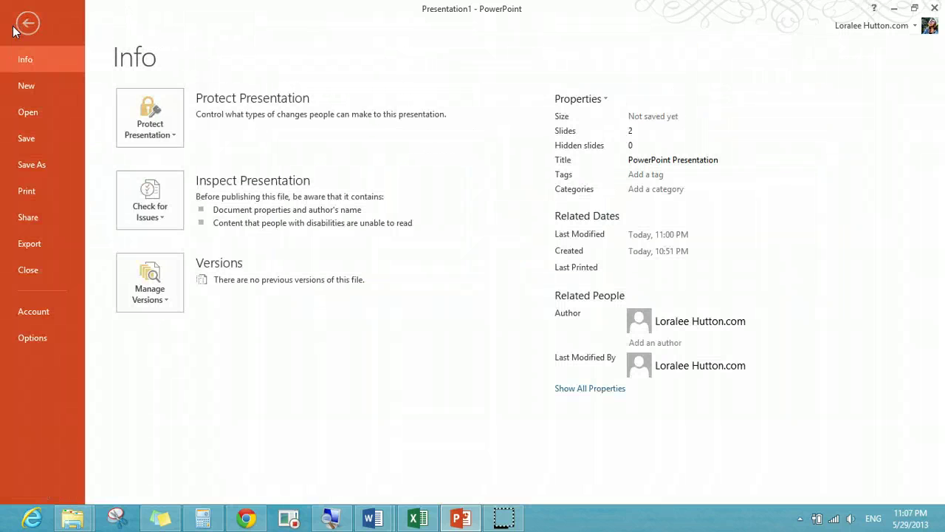
{"action": "left_click", "coordinate": [20, 20]}
{"action": "left_click", "coordinate": [54, 152]}
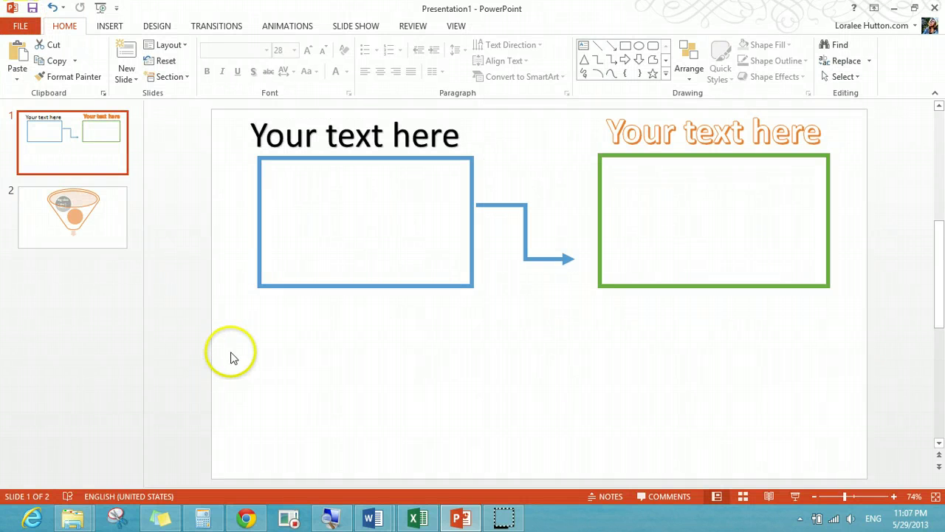
{"action": "left_click", "coordinate": [746, 458]}
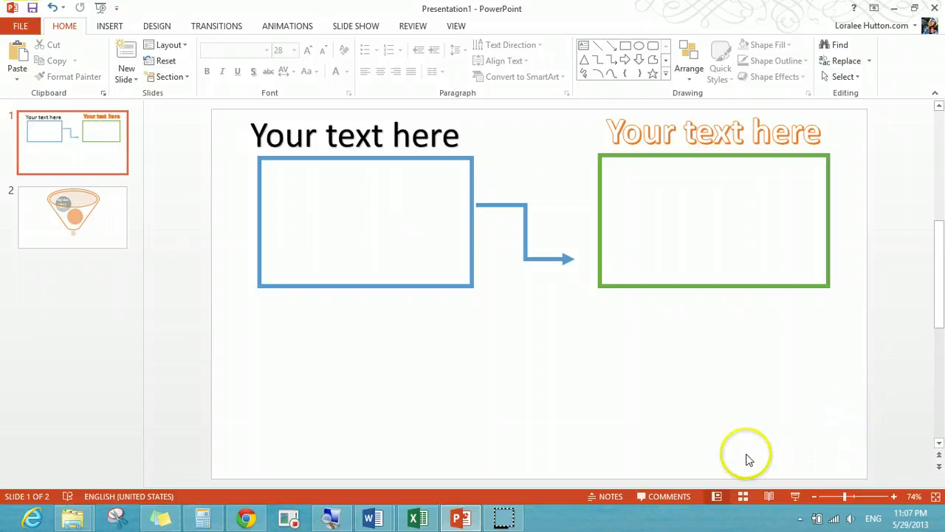
Insert a first-style plain WordArt reading 'Your text here' below the connector, then deselect it
{"action": "left_click", "coordinate": [109, 28]}
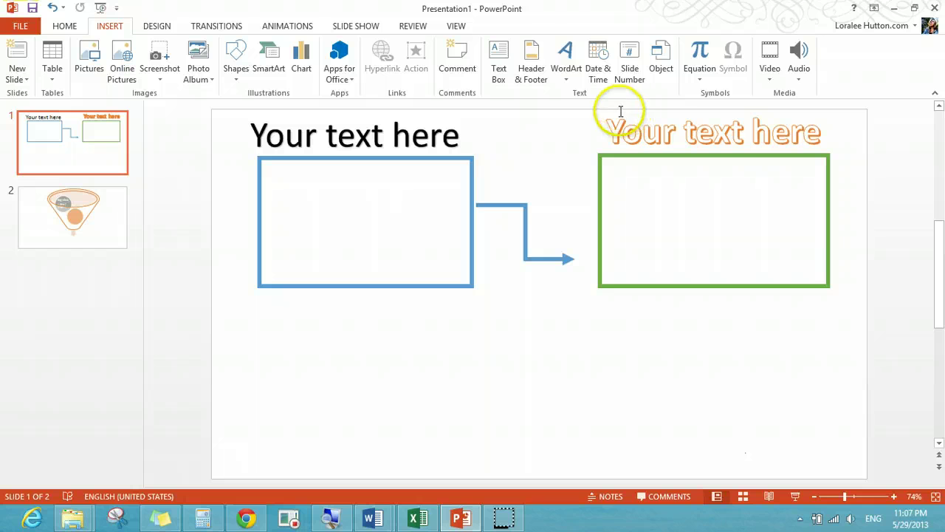
{"action": "left_click", "coordinate": [569, 74]}
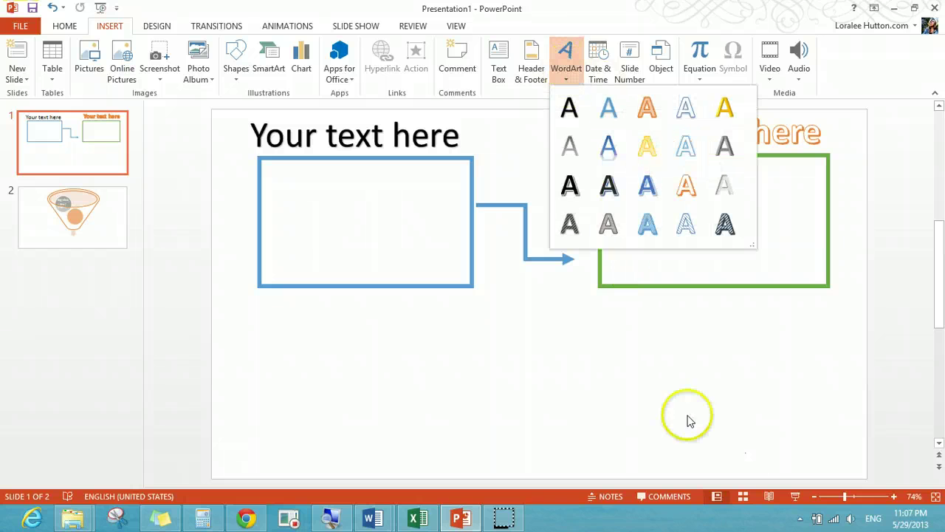
{"action": "left_click", "coordinate": [567, 101]}
{"action": "left_click_drag", "start_coordinate": [722, 447], "coordinate": [856, 474]}
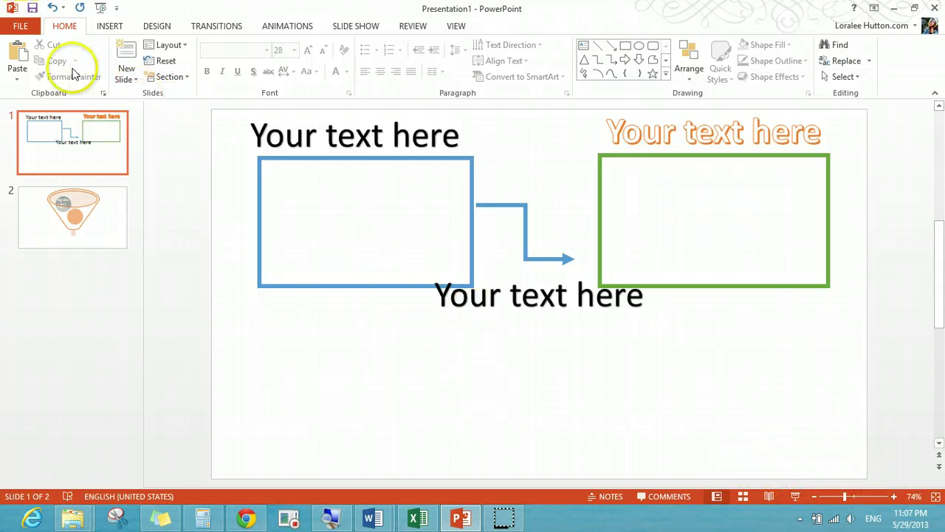
Start Save As, pick the recent SkyDrive folder, then cancel the SkyDrive connection
{"action": "left_click", "coordinate": [21, 26]}
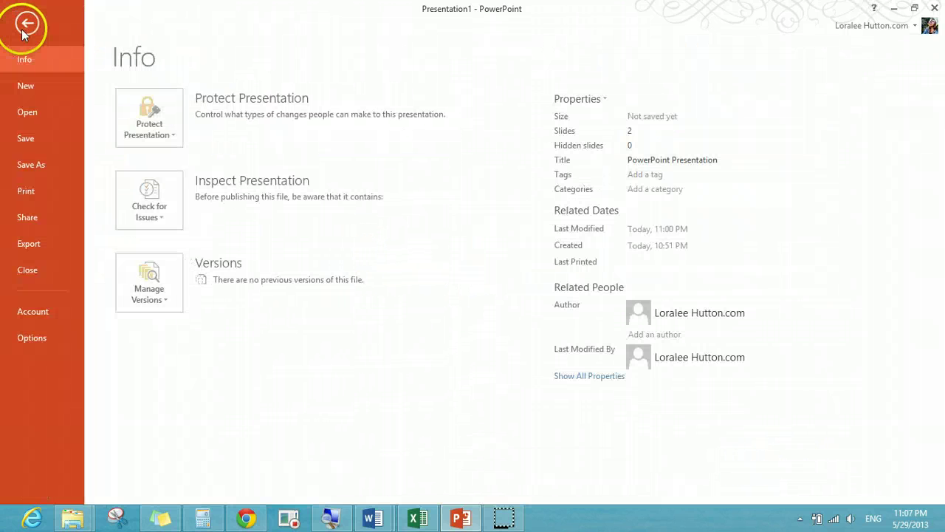
{"action": "left_click", "coordinate": [40, 164]}
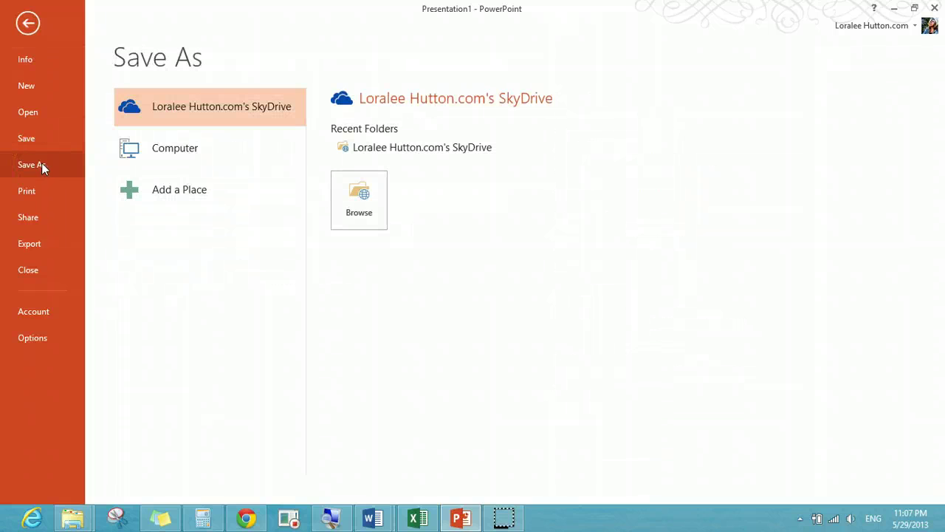
{"action": "left_click", "coordinate": [369, 225]}
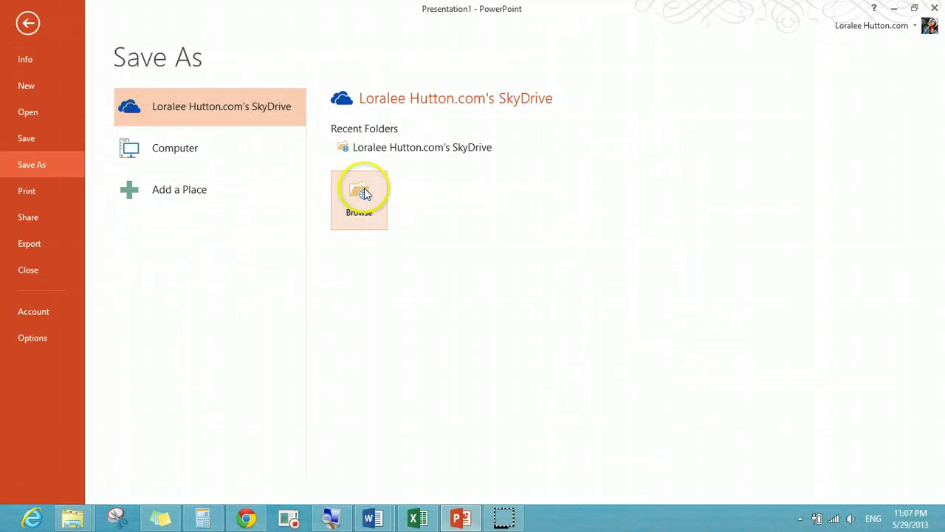
{"action": "left_click", "coordinate": [379, 151]}
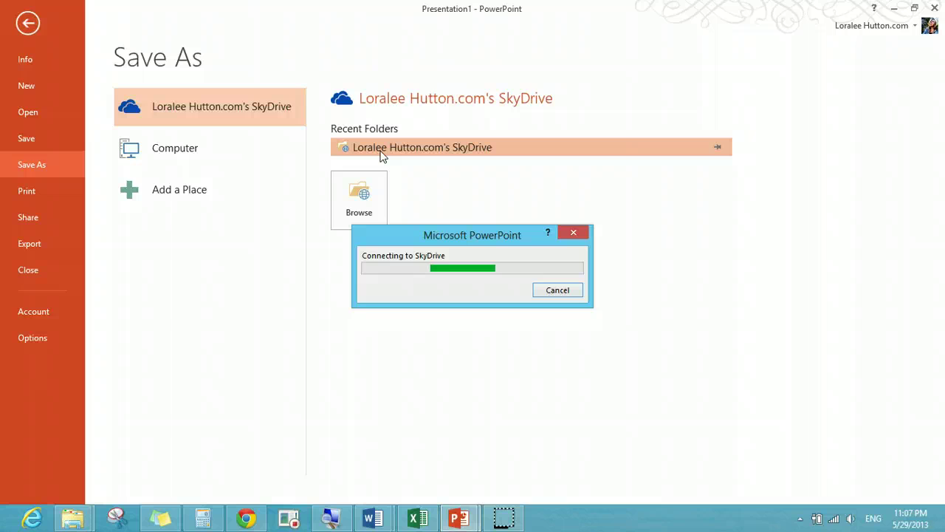
{"action": "left_click", "coordinate": [558, 291]}
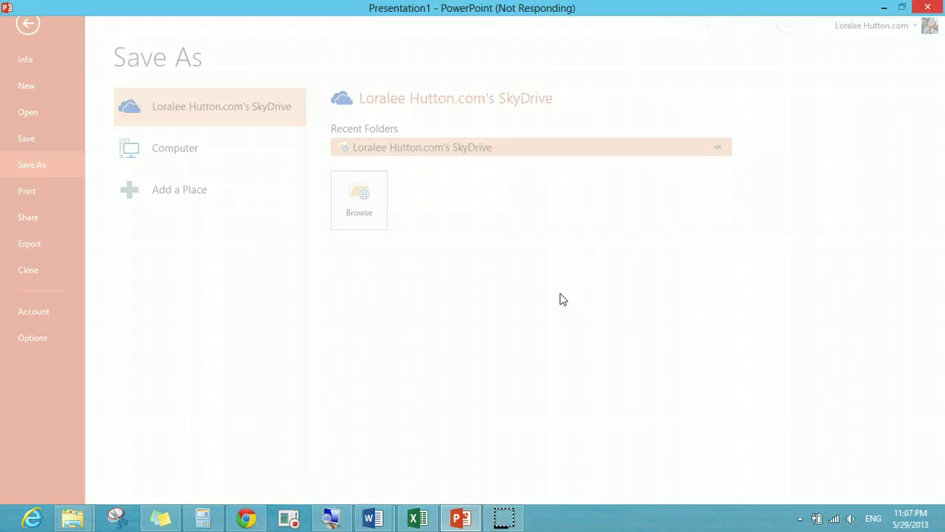
Browse again until the Save As dialog opens on the empty SkyDrive folder
{"action": "left_click", "coordinate": [372, 206]}
{"action": "left_click", "coordinate": [502, 515]}
{"action": "left_click", "coordinate": [327, 286]}
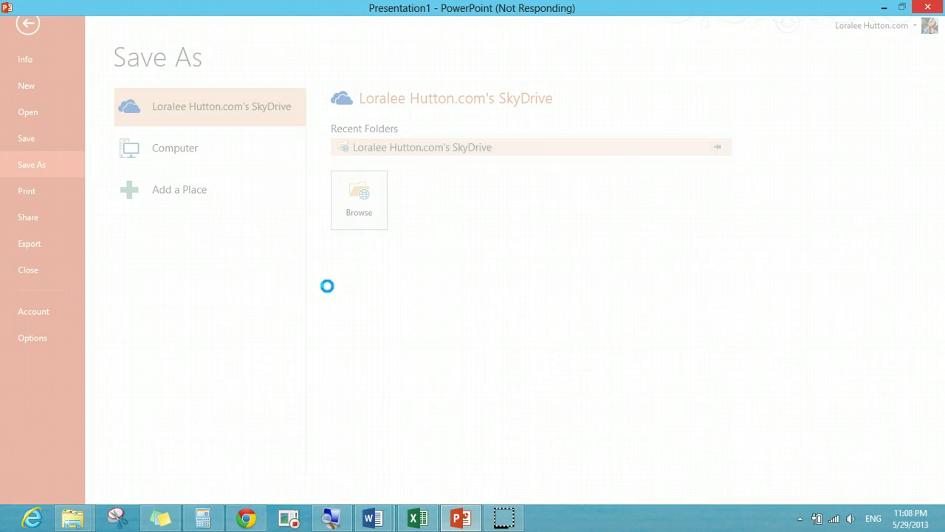
{"action": "left_click", "coordinate": [336, 299]}
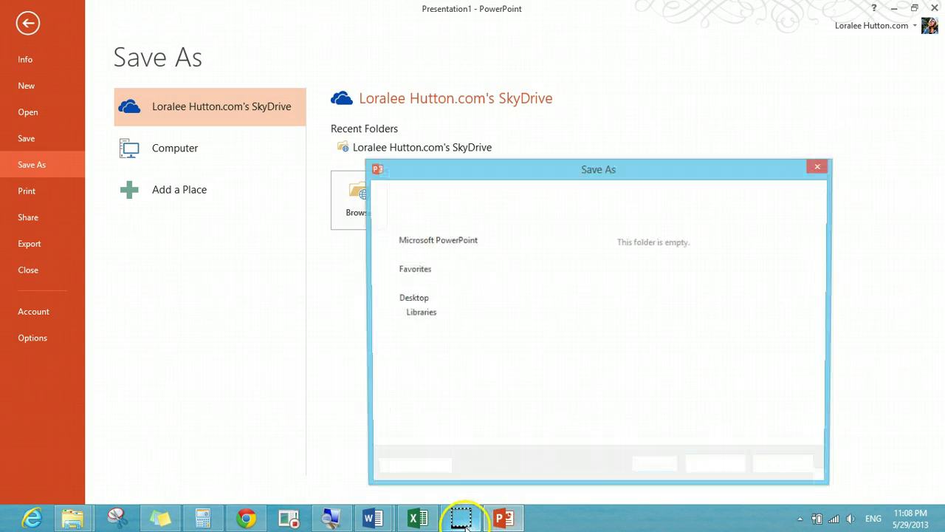
Check the file type list and move the Save As dialog up and left
{"action": "mouse_move", "coordinate": [463, 522]}
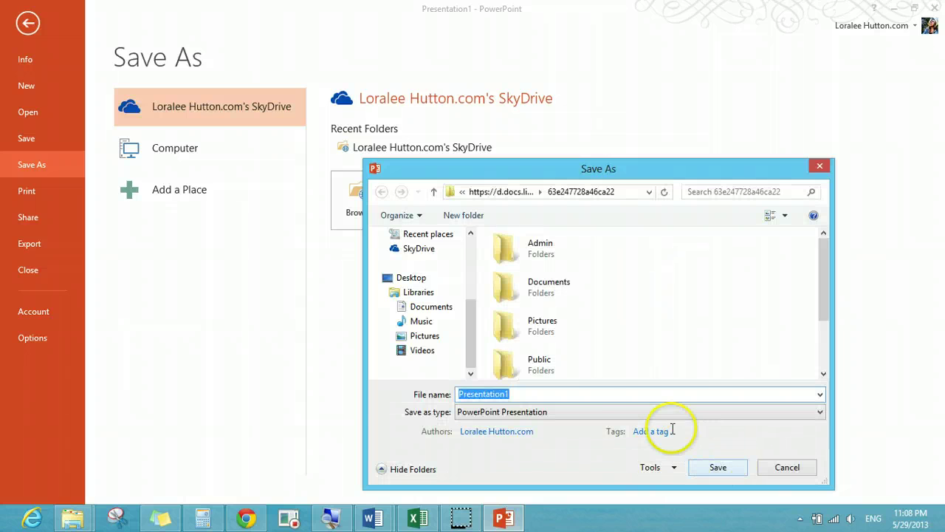
{"action": "left_click", "coordinate": [627, 412]}
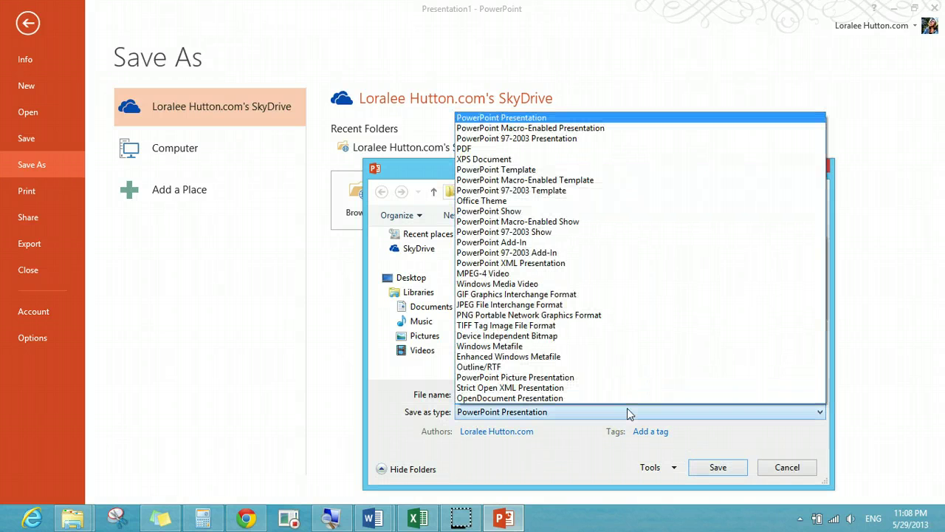
{"action": "left_click", "coordinate": [627, 412]}
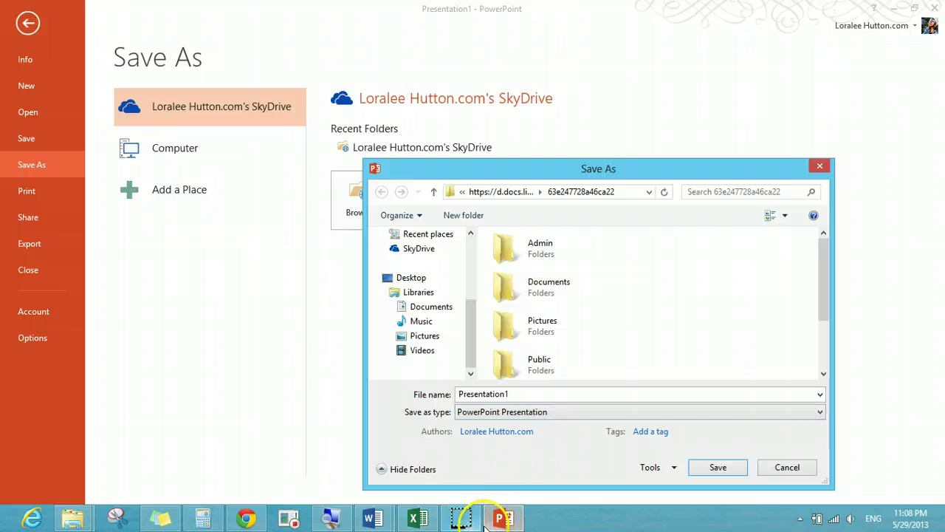
{"action": "left_click", "coordinate": [461, 518]}
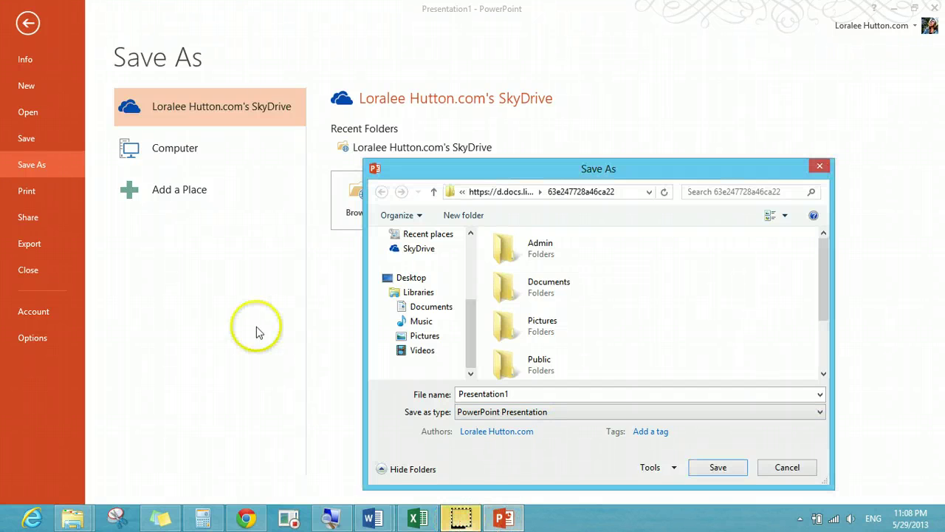
{"action": "left_click", "coordinate": [294, 413]}
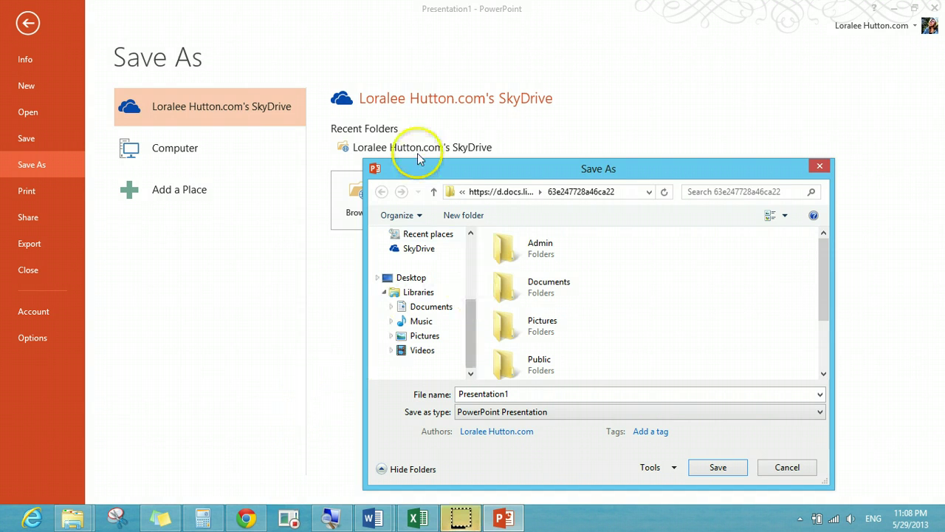
{"action": "left_click_drag", "start_coordinate": [435, 171], "coordinate": [320, 126]}
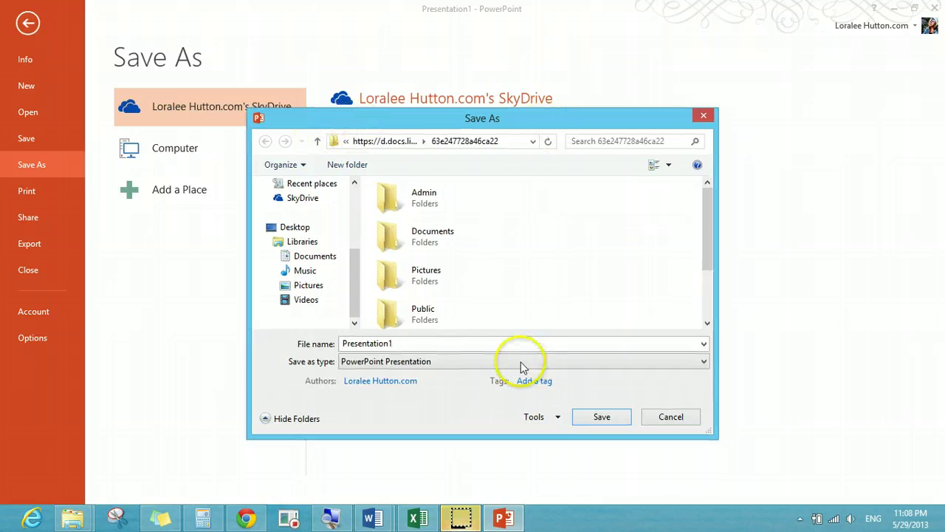
Set the save type to PDF, cancel without saving, and return to slide editing
{"action": "left_click", "coordinate": [425, 364]}
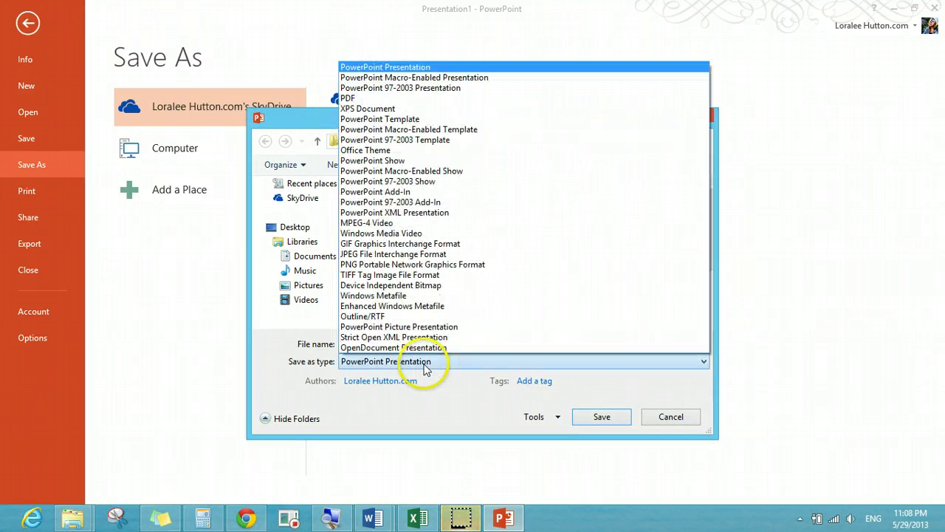
{"action": "left_click", "coordinate": [347, 98]}
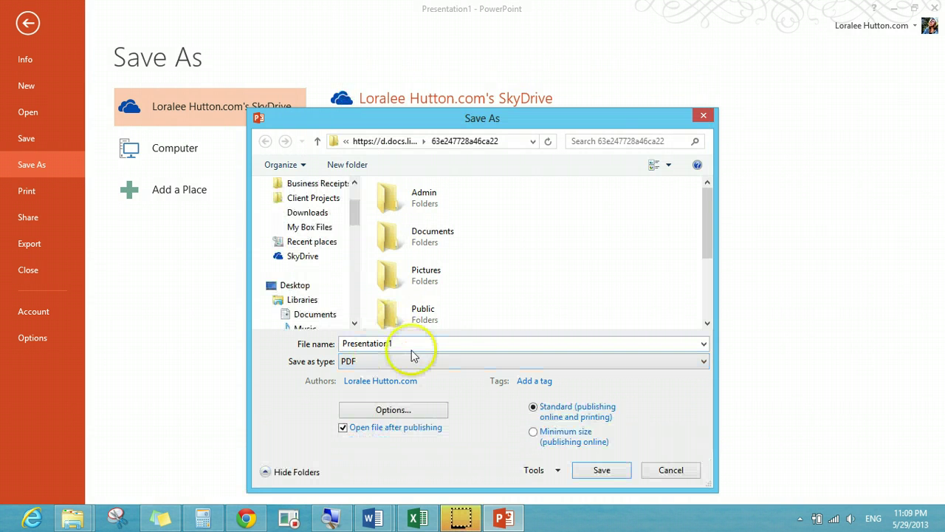
{"action": "left_click", "coordinate": [672, 473]}
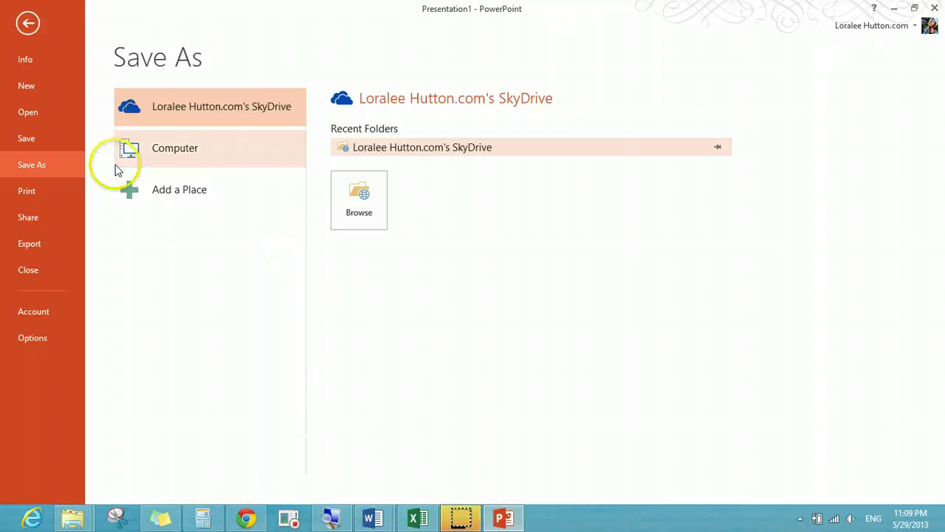
{"action": "left_click", "coordinate": [27, 23]}
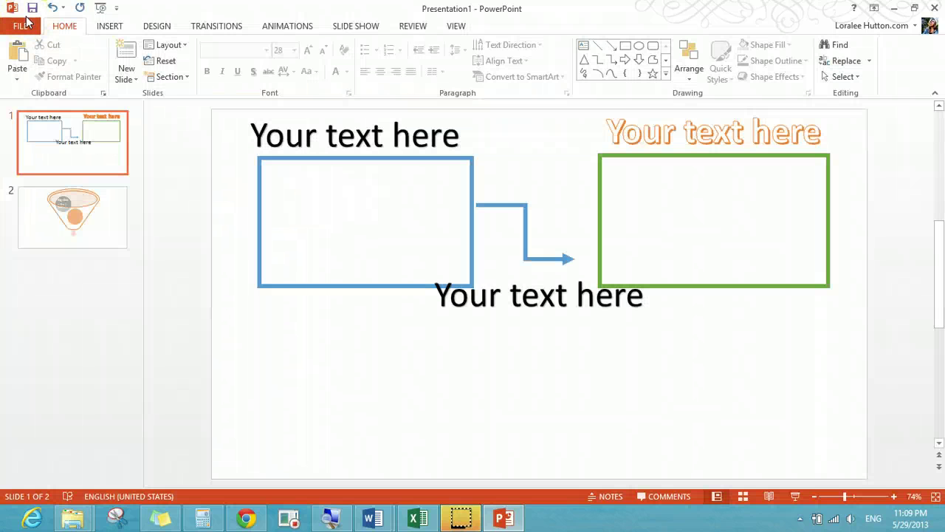